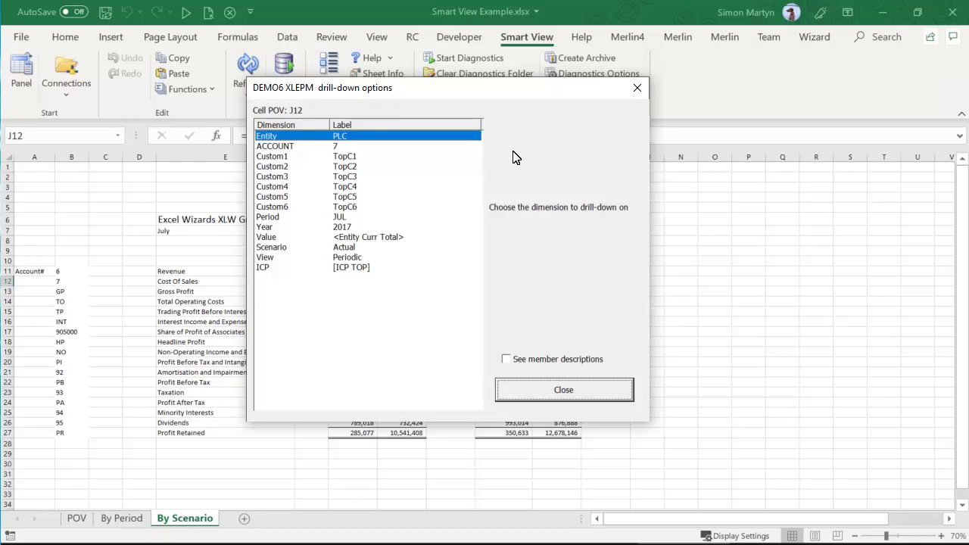
Step: Drill the 2017 periodic Cost Of Sales value into its ACCOUNT child members and account 70's children, and collapse the drill-down
{"action": "left_click", "coordinate": [336, 146]}
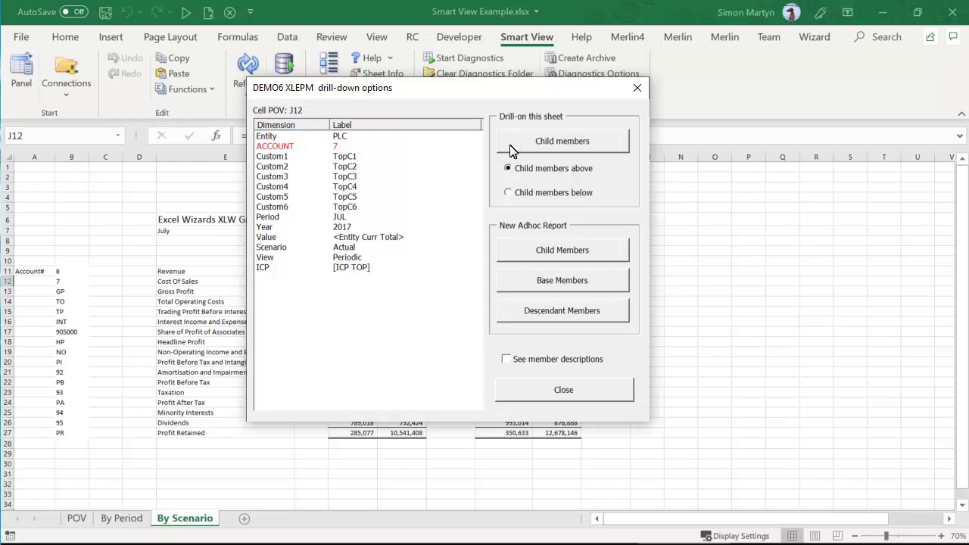
{"action": "left_click", "coordinate": [569, 149]}
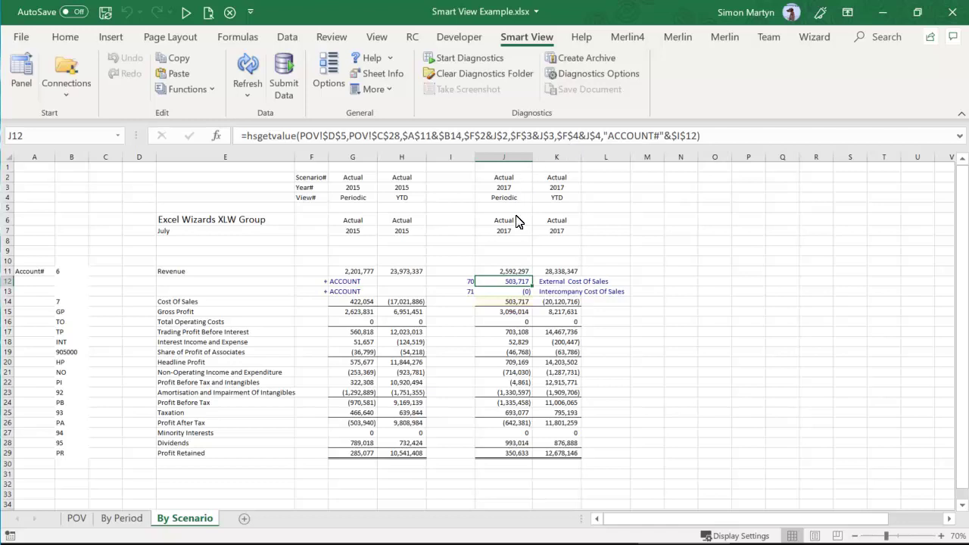
{"action": "double_click", "coordinate": [513, 281]}
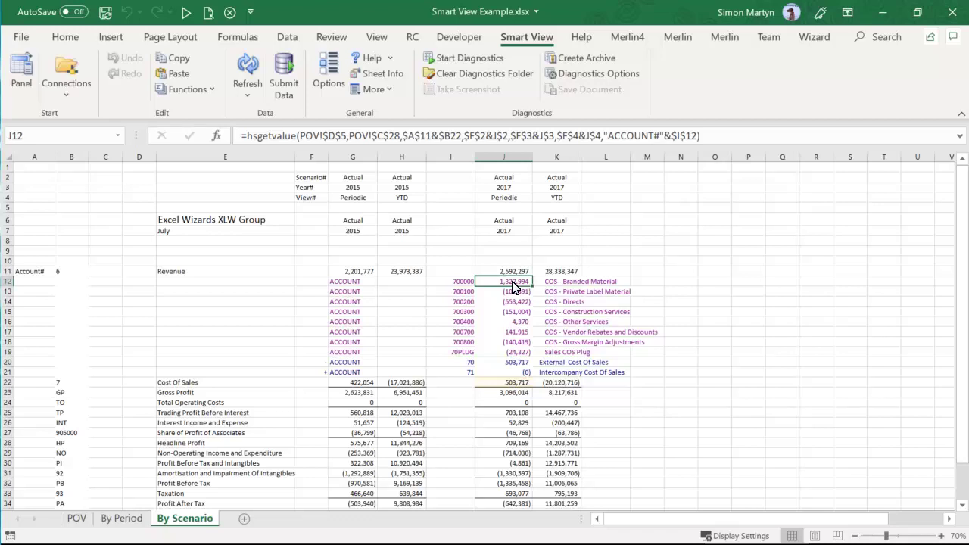
{"action": "double_click", "coordinate": [509, 384]}
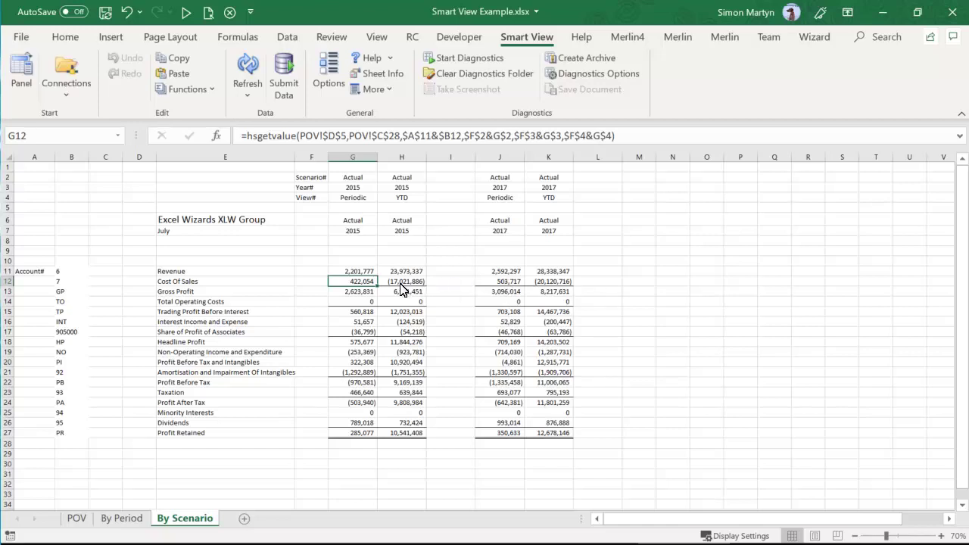
Step: Drill the 2015 YTD Cost Of Sales value into its Entity child members above the row, and expand Europe
{"action": "right_click", "coordinate": [512, 280]}
{"action": "left_click", "coordinate": [592, 152]}
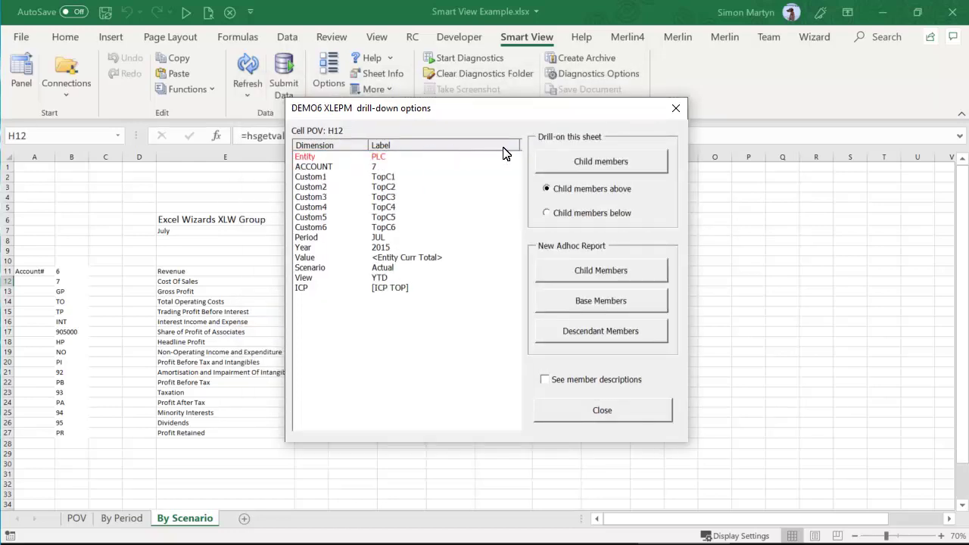
{"action": "left_click", "coordinate": [577, 161]}
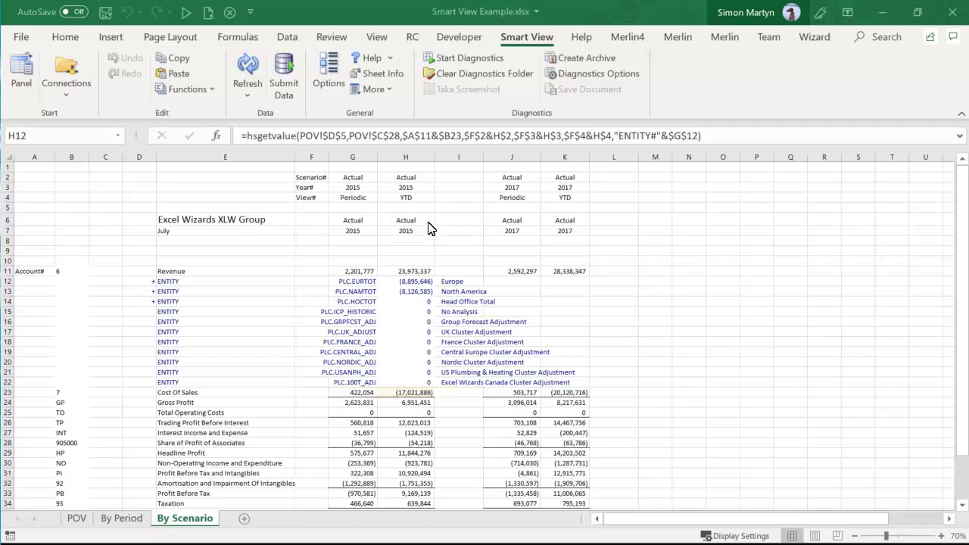
{"action": "double_click", "coordinate": [416, 282]}
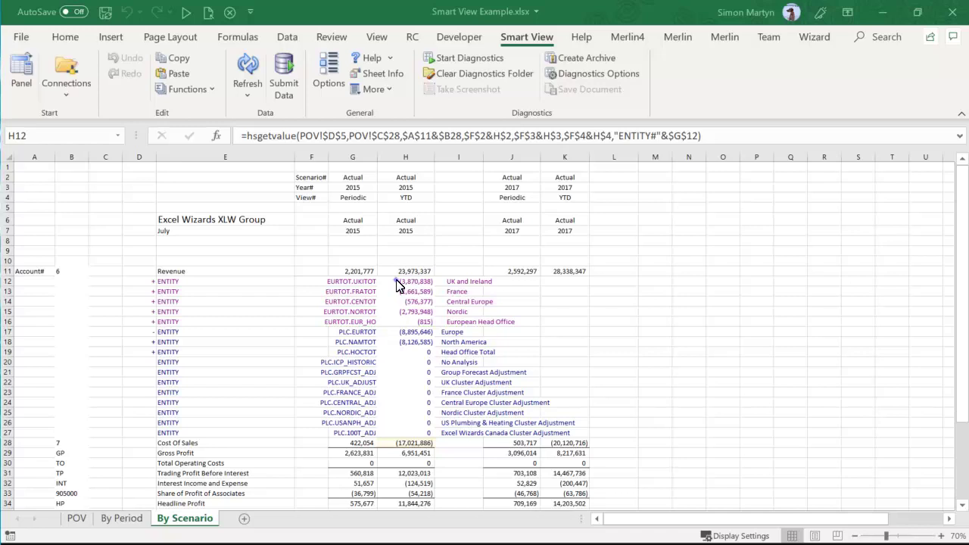
Step: Drill the UK and Ireland value down by the Period dimension into base periods on the same sheet
{"action": "right_click", "coordinate": [395, 281]}
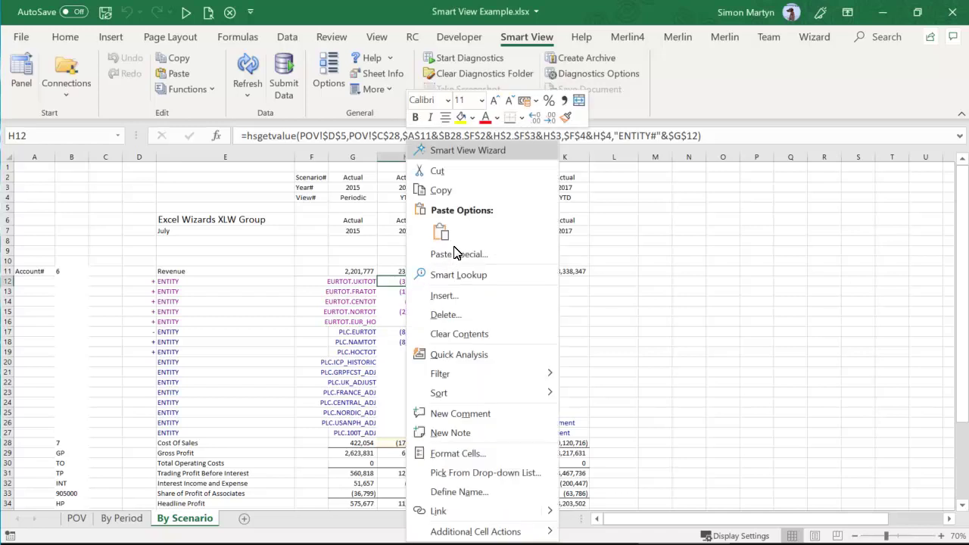
{"action": "left_click", "coordinate": [473, 151]}
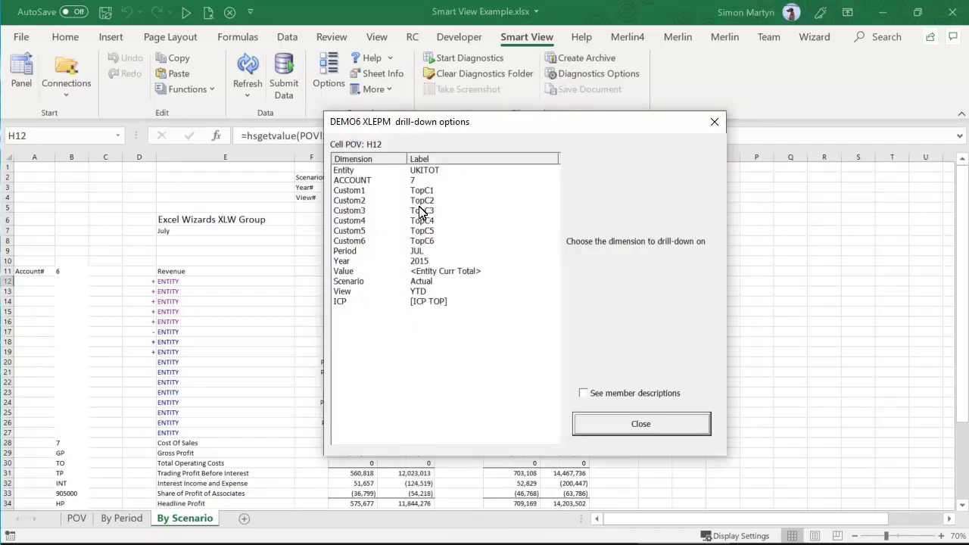
{"action": "left_click", "coordinate": [415, 253]}
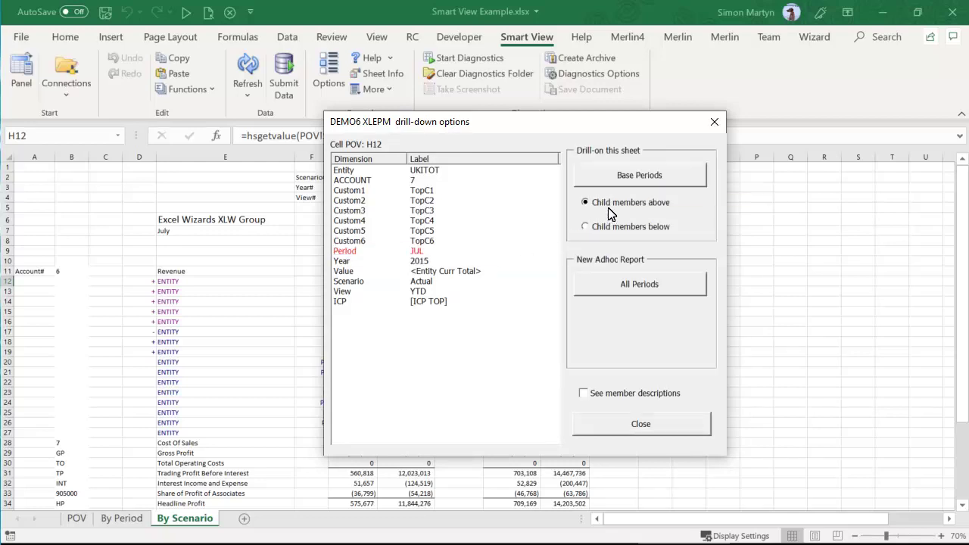
{"action": "left_click", "coordinate": [619, 178]}
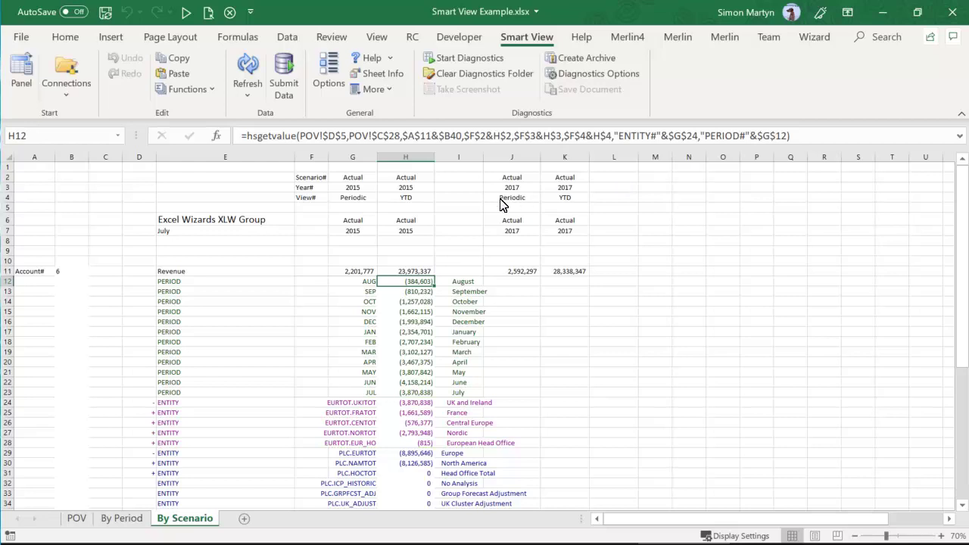
Step: Create a new ad hoc report of the Custom4 base members from the January value of UK and Ireland
{"action": "left_click", "coordinate": [421, 332]}
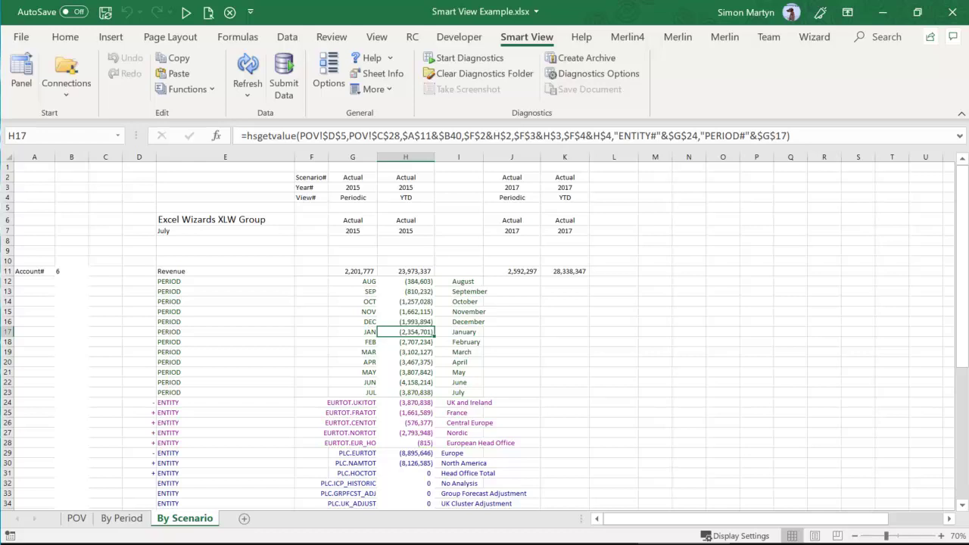
{"action": "right_click", "coordinate": [421, 331]}
{"action": "left_click", "coordinate": [515, 152]}
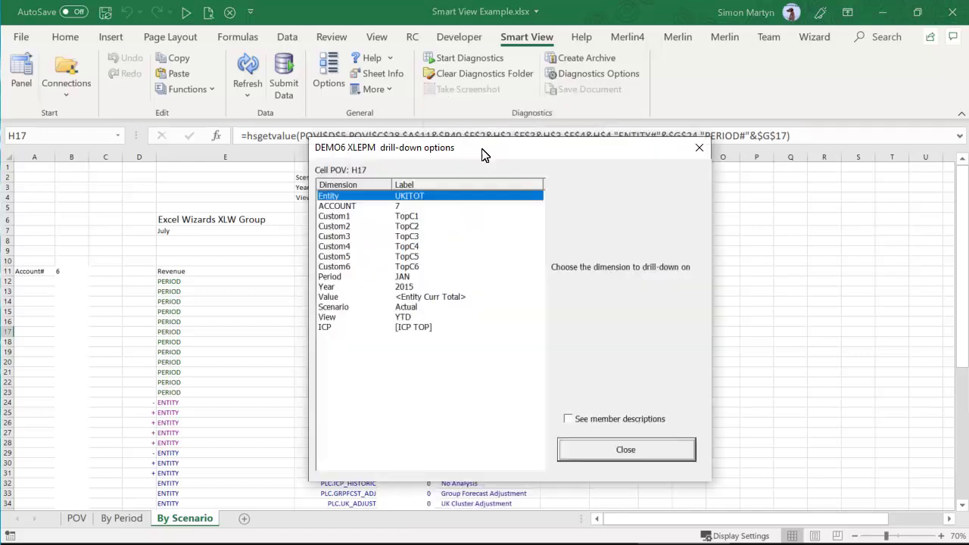
{"action": "left_click", "coordinate": [407, 247]}
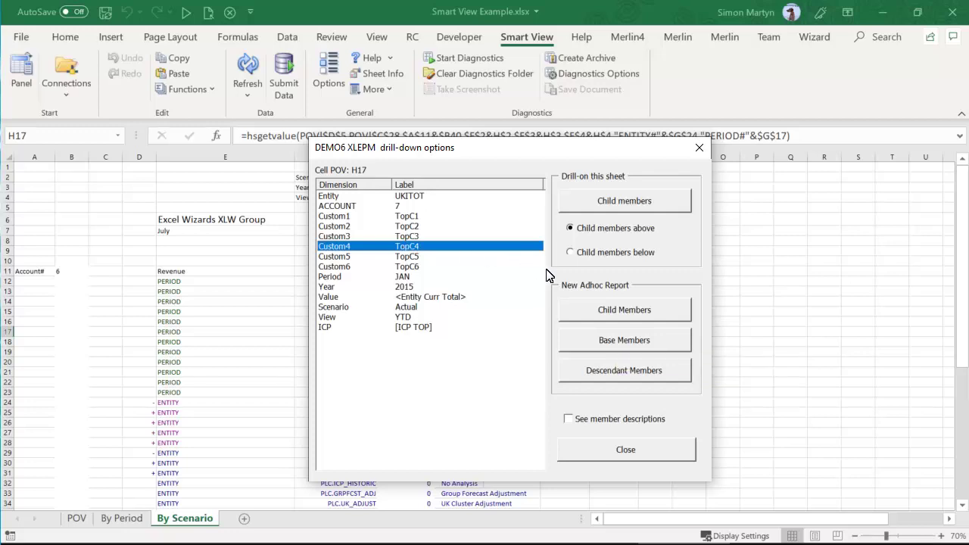
{"action": "left_click", "coordinate": [596, 340]}
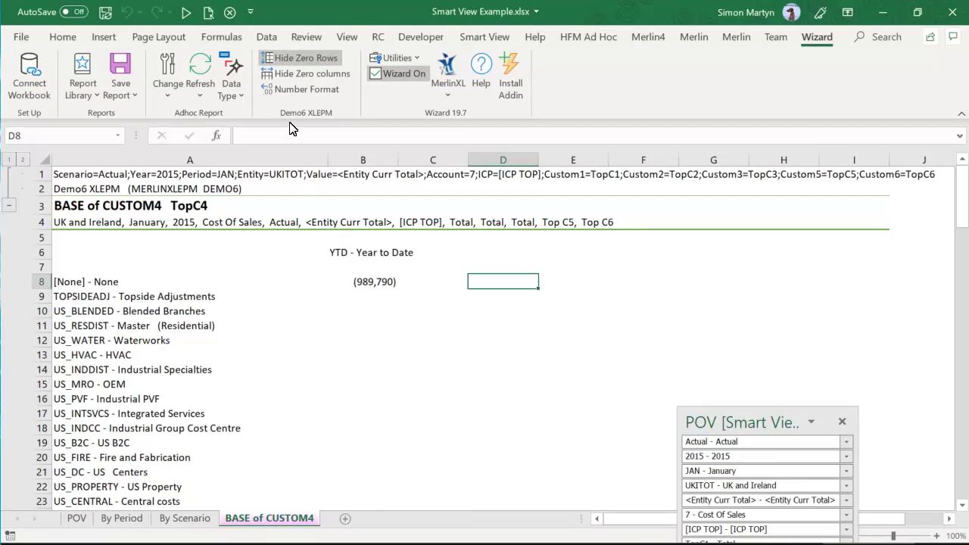
Step: Hide the zero rows in the BASE of CUSTOM4 report and check its TopC4 total against the By Scenario sheet
{"action": "left_click", "coordinate": [286, 65]}
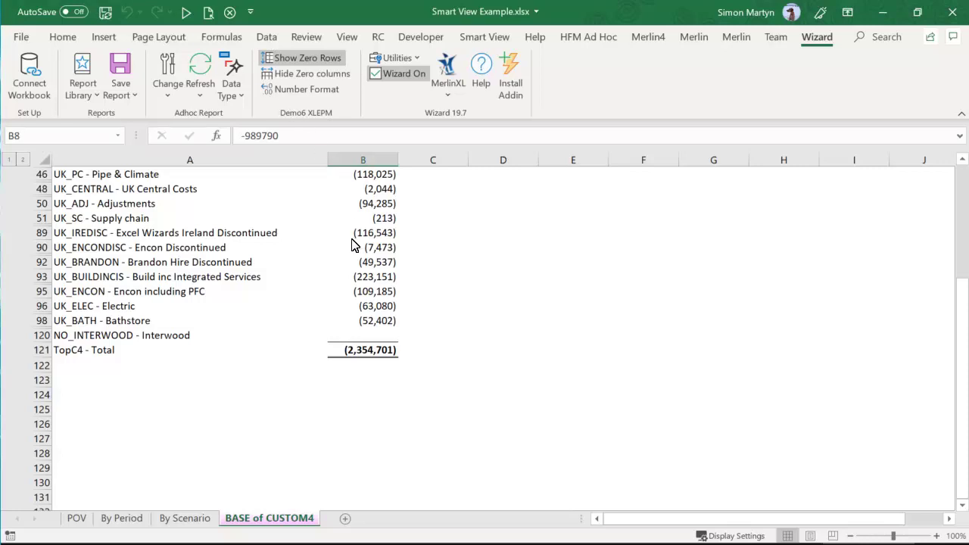
{"action": "left_click", "coordinate": [363, 350]}
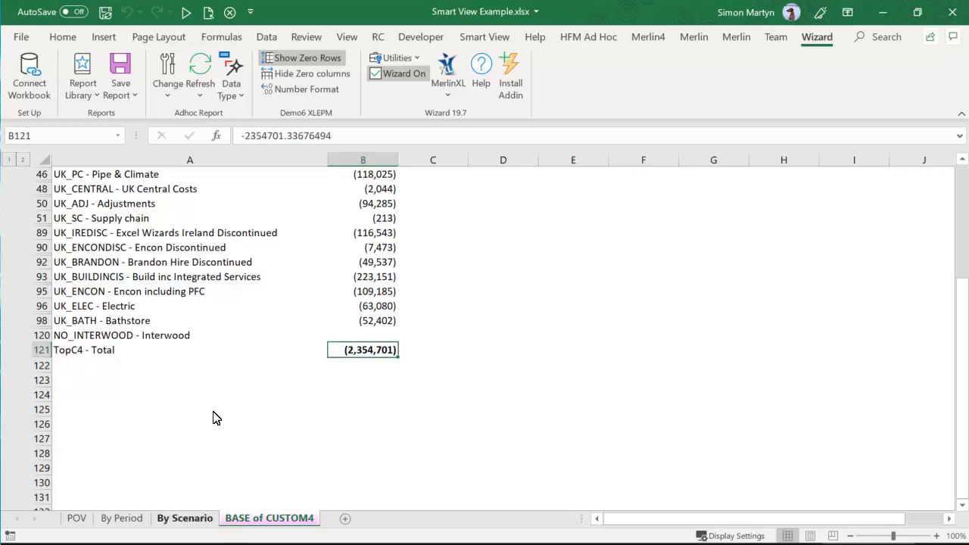
{"action": "left_click", "coordinate": [190, 519]}
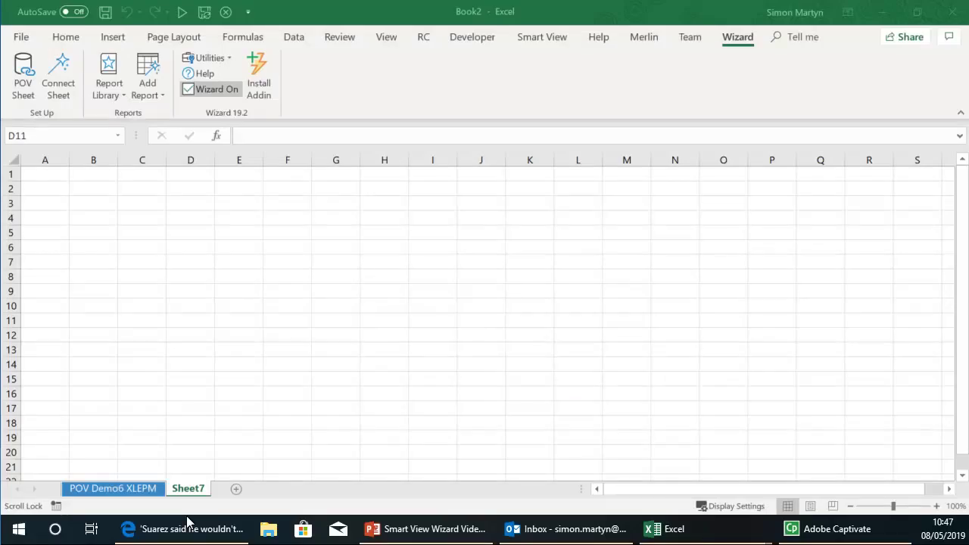
Step: Start a Report Builder report in Book2 with the Account dimension in the rows, using the Balance Sheet template
{"action": "left_click", "coordinate": [146, 93]}
{"action": "left_click", "coordinate": [156, 95]}
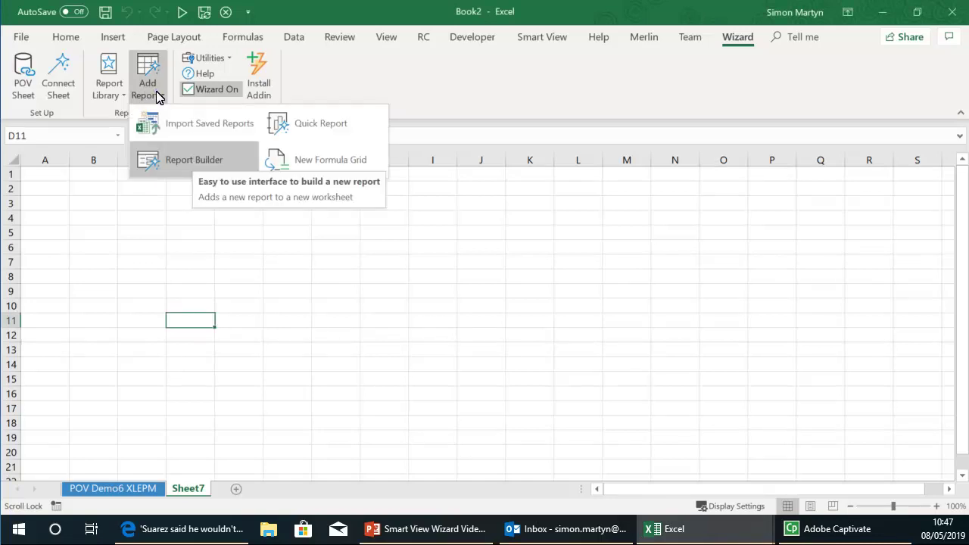
{"action": "left_click", "coordinate": [182, 162]}
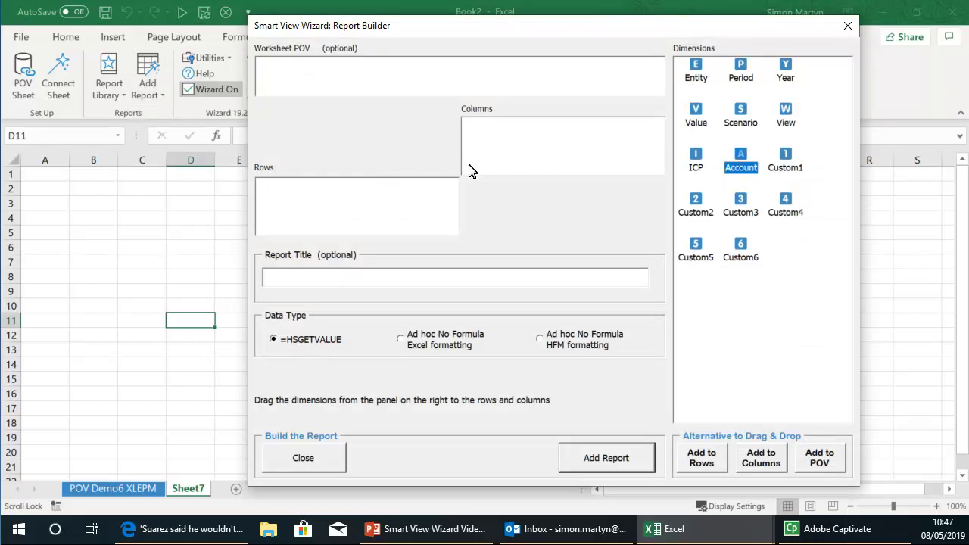
{"action": "left_click_drag", "start_coordinate": [368, 198], "coordinate": [368, 198]}
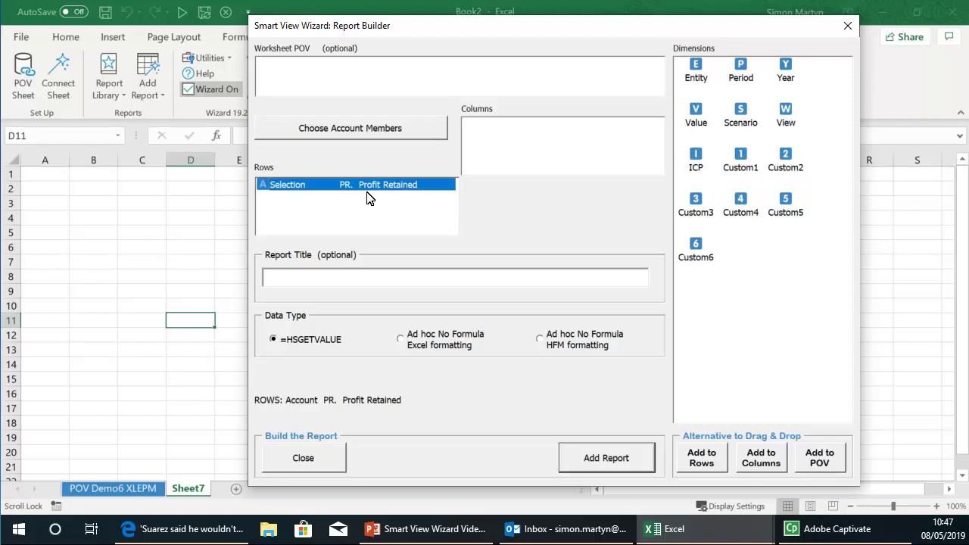
{"action": "left_click", "coordinate": [387, 129]}
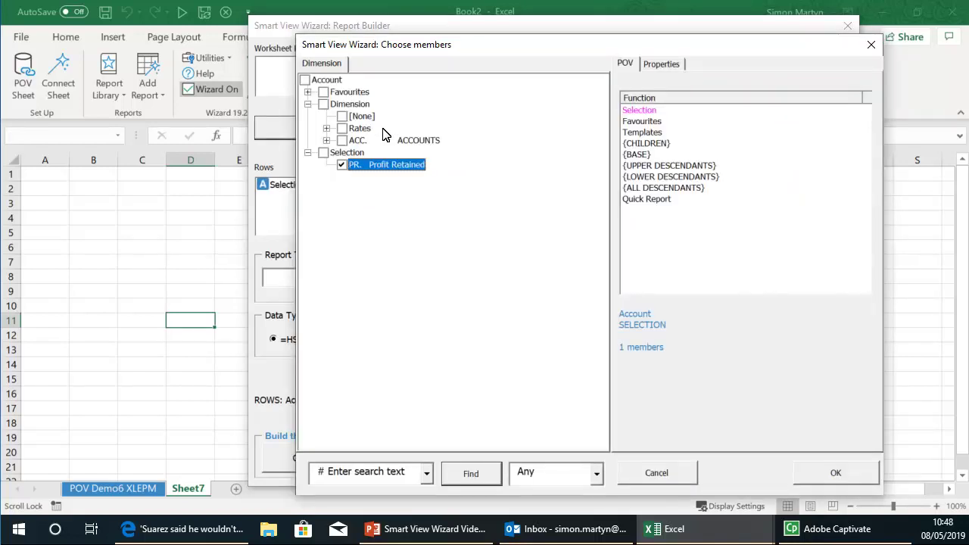
{"action": "left_click", "coordinate": [640, 135]}
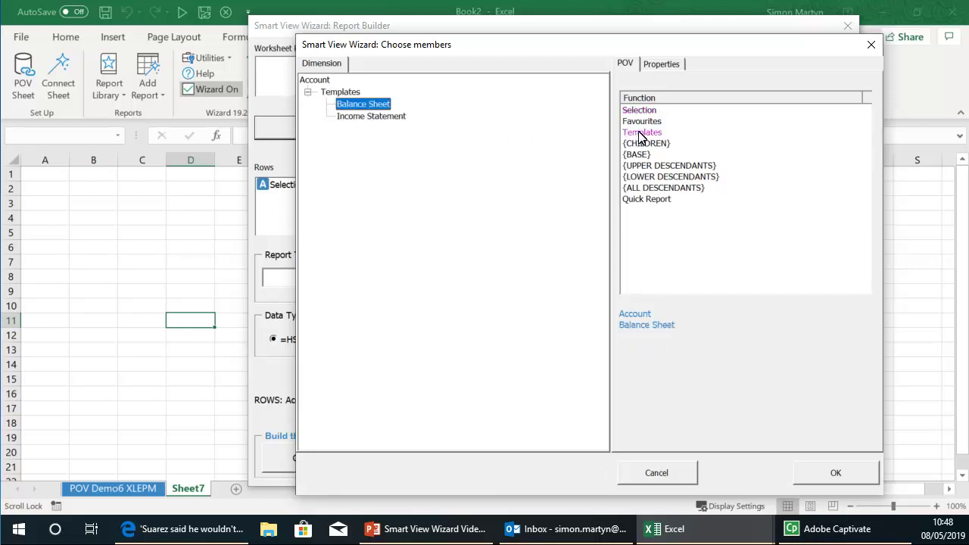
{"action": "left_click", "coordinate": [349, 108]}
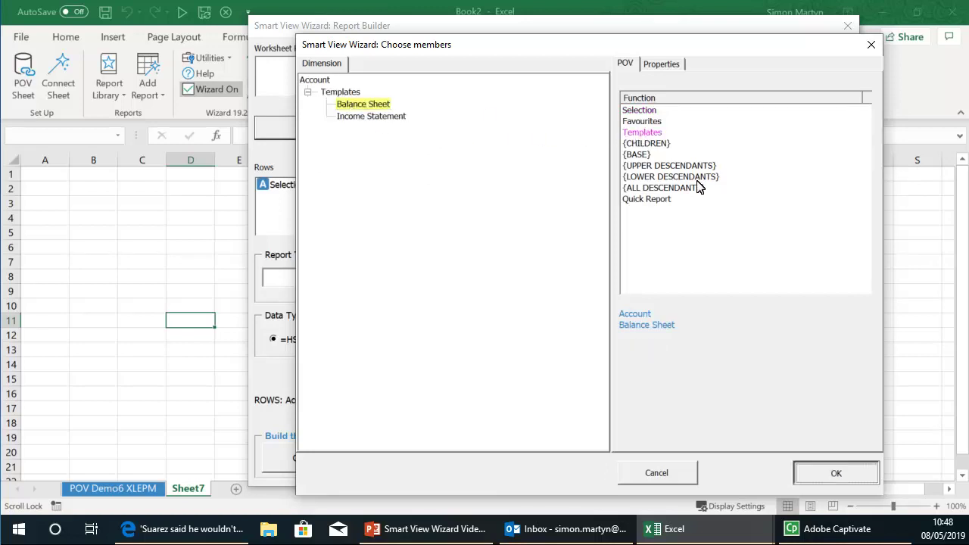
{"action": "left_click", "coordinate": [836, 473]}
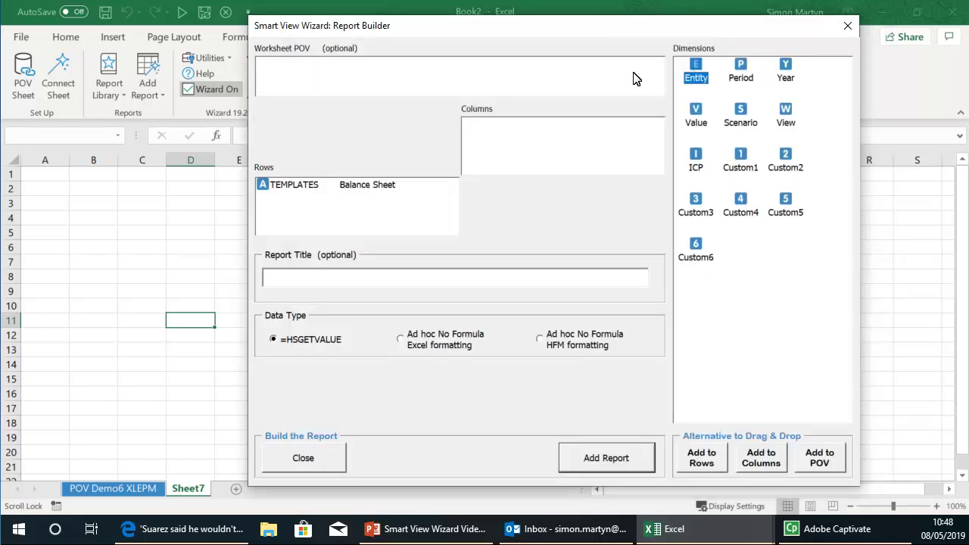
Step: Place the Entity dimension in the report columns and use its Favourites members
{"action": "left_click_drag", "start_coordinate": [521, 155], "coordinate": [499, 129]}
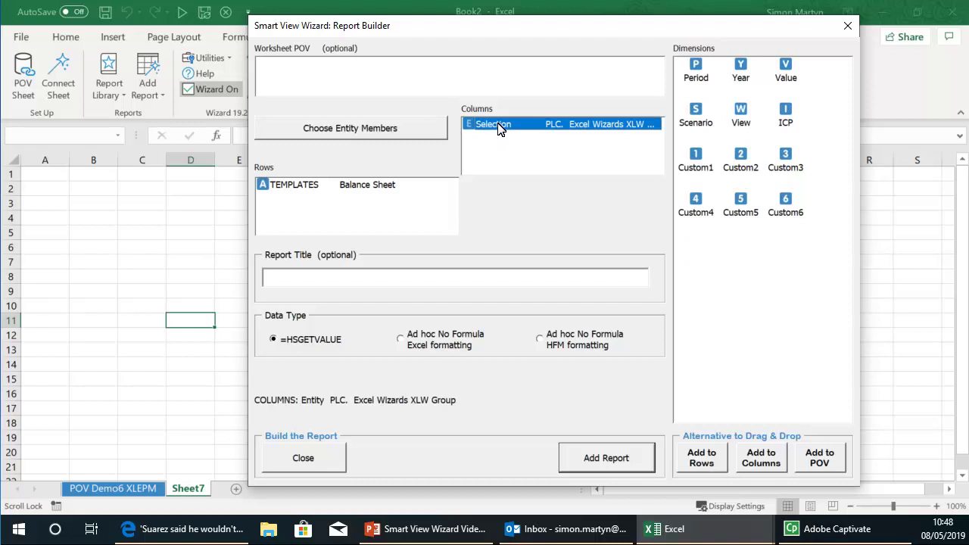
{"action": "left_click", "coordinate": [377, 128]}
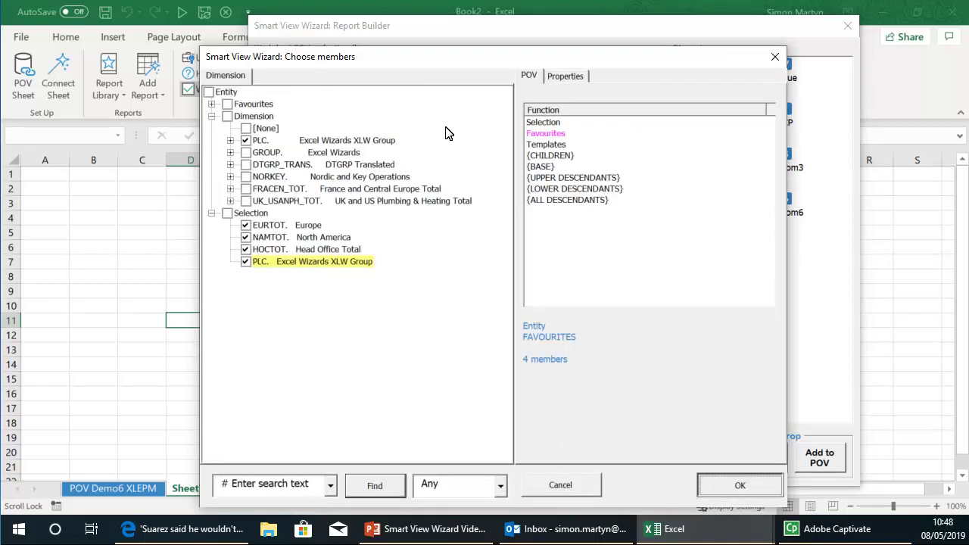
{"action": "double_click", "coordinate": [544, 133]}
Step: Title the report "Balance sheet by Entity" and add it to the workbook with the =HSGETVALUE data type
{"action": "type", "text": "Balance sheet by Entity"}
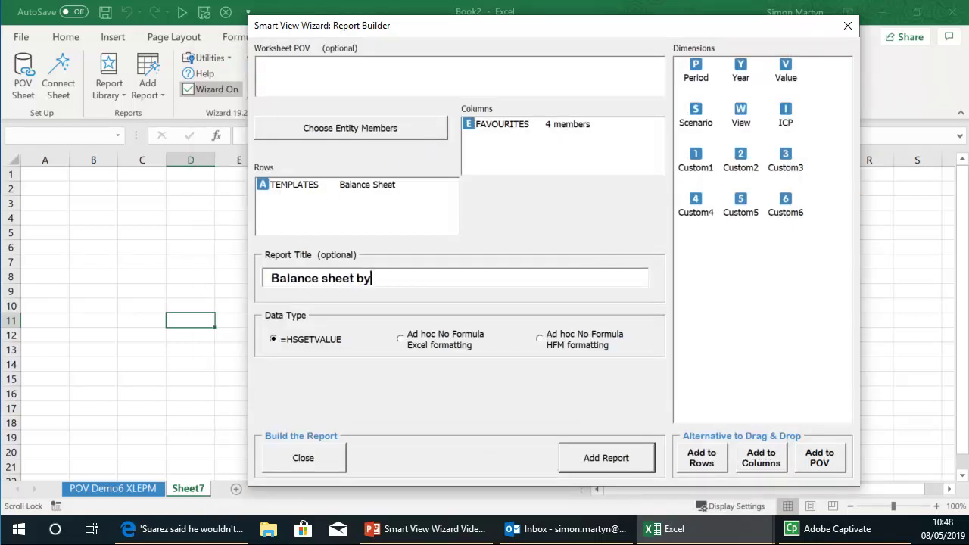
{"action": "key", "text": "Tab"}
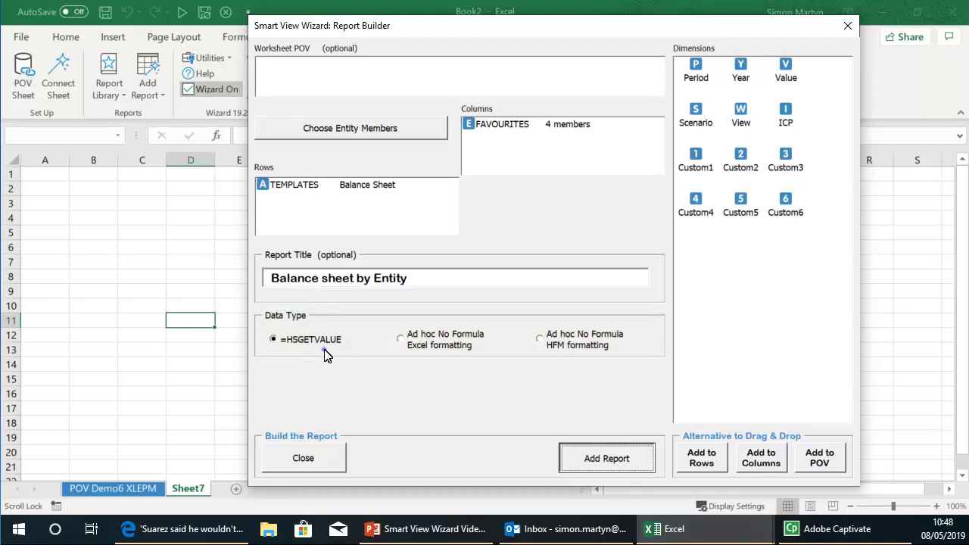
{"action": "left_click", "coordinate": [612, 458]}
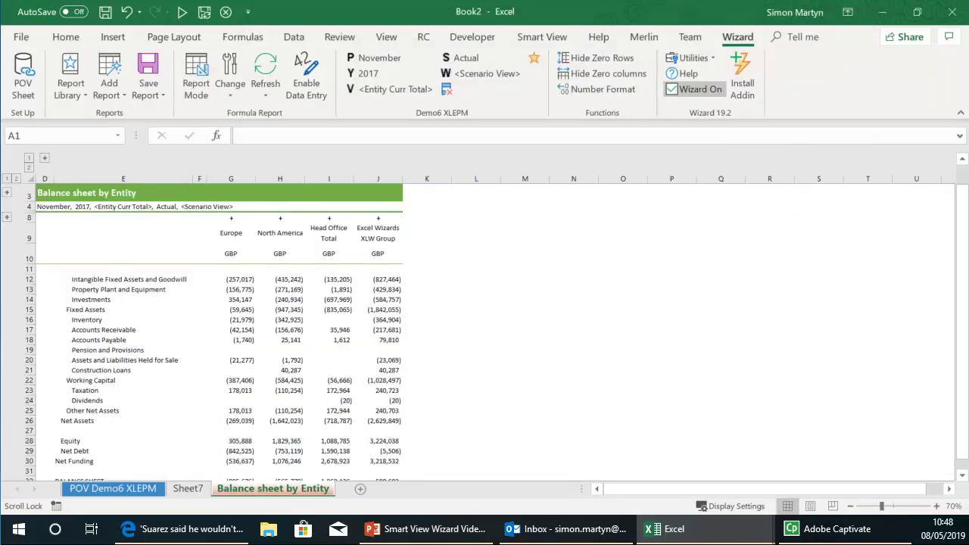
Step: Expand Property Plant and Equipment in the Europe column through Land and Buildings to the Owned Land and Buildings accounts
{"action": "left_click", "coordinate": [231, 279]}
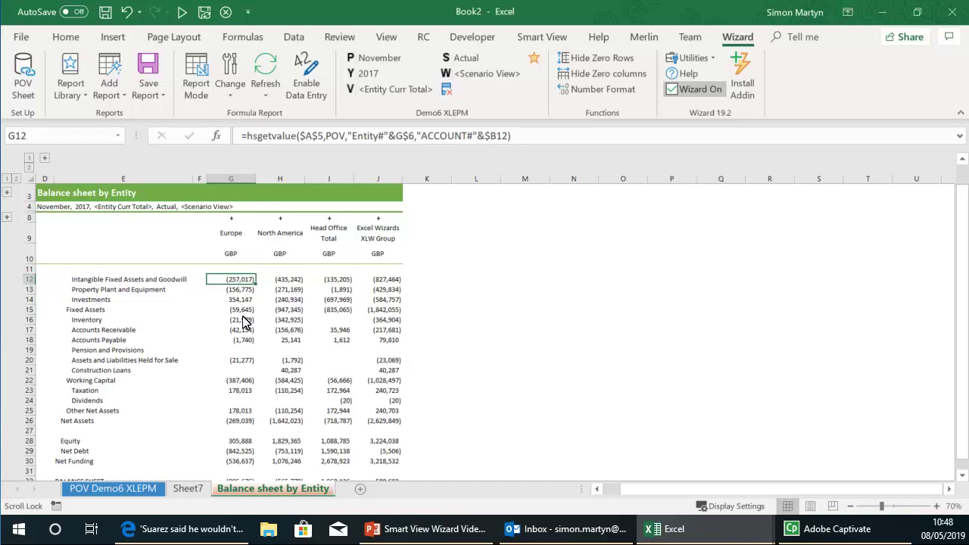
{"action": "double_click", "coordinate": [241, 290]}
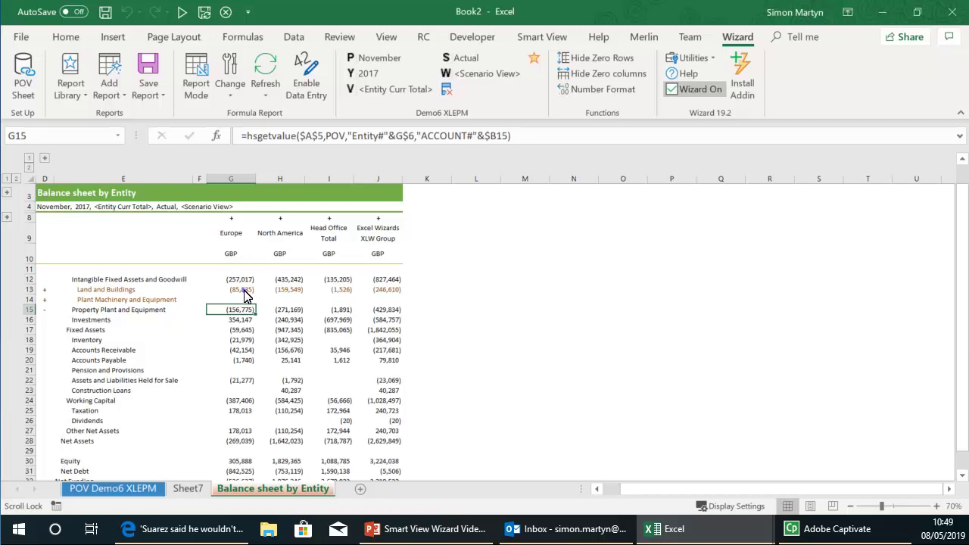
{"action": "double_click", "coordinate": [243, 291]}
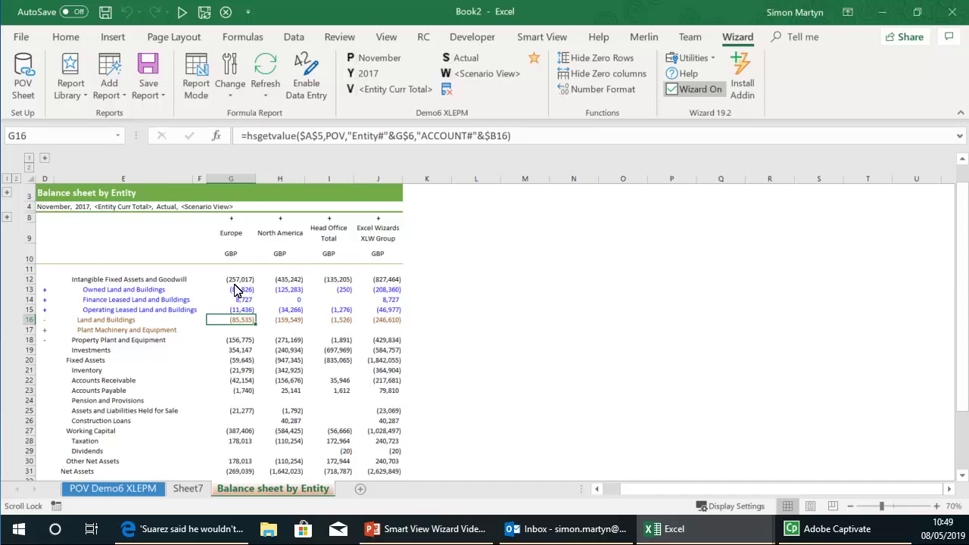
{"action": "left_click", "coordinate": [233, 290]}
{"action": "double_click", "coordinate": [232, 290]}
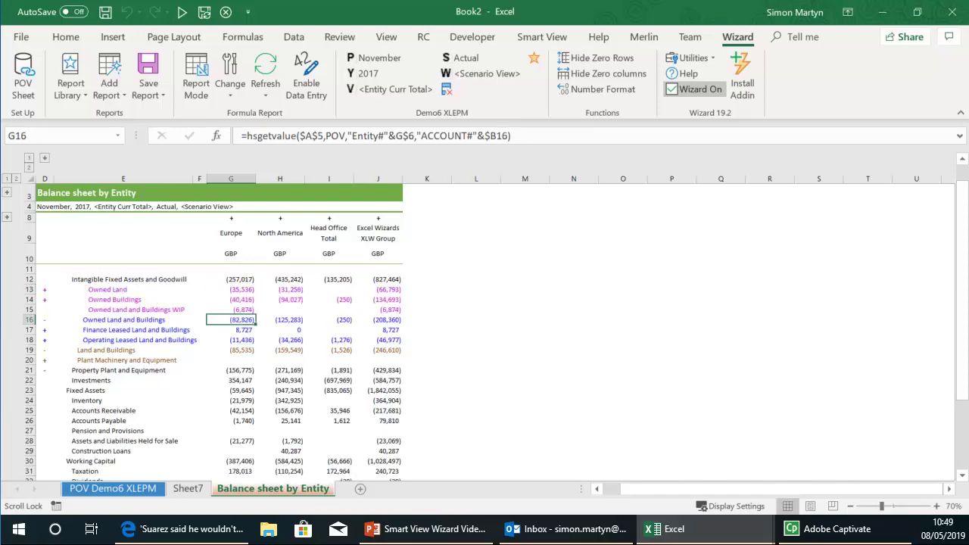
{"action": "left_click", "coordinate": [231, 290]}
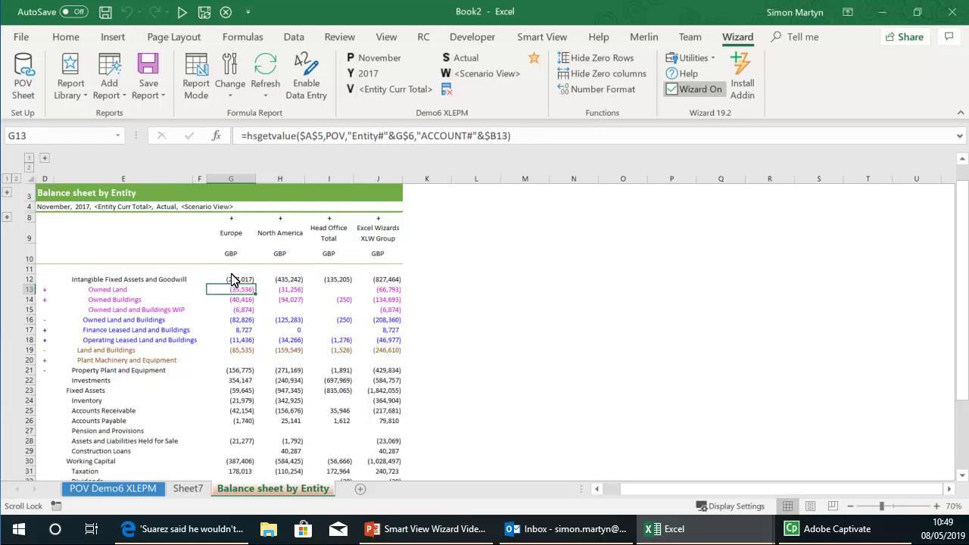
Step: Expand the Europe column of the balance sheet into its child entities
{"action": "double_click", "coordinate": [233, 238]}
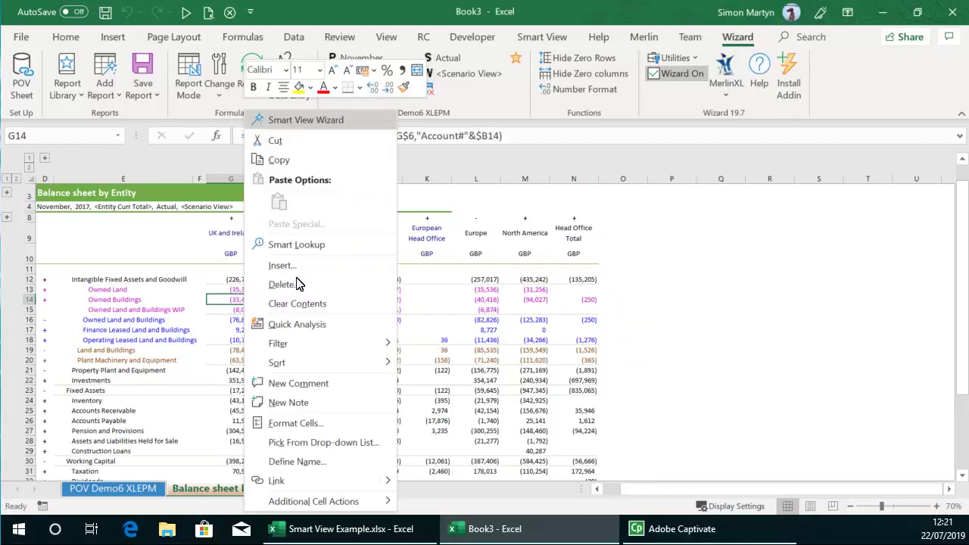
Step: Create an ad hoc report of the Custom2 base members for UK and Ireland's Owned Buildings value, and hide its zero rows
{"action": "left_click", "coordinate": [356, 122]}
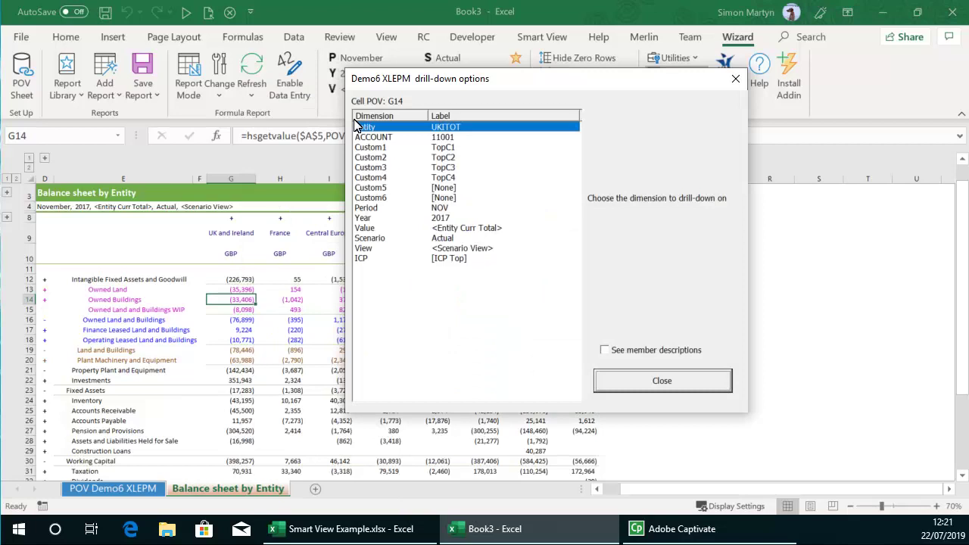
{"action": "left_click", "coordinate": [435, 157]}
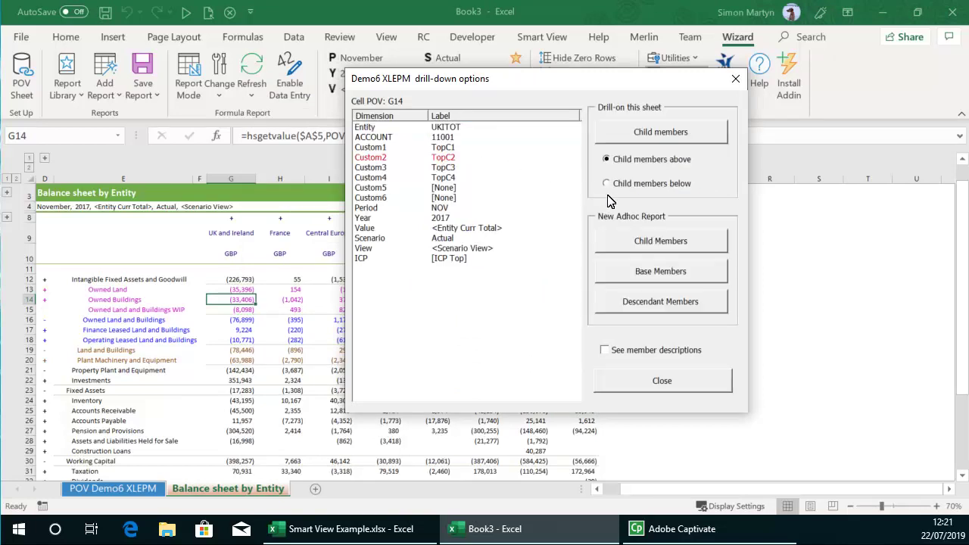
{"action": "left_click", "coordinate": [649, 273]}
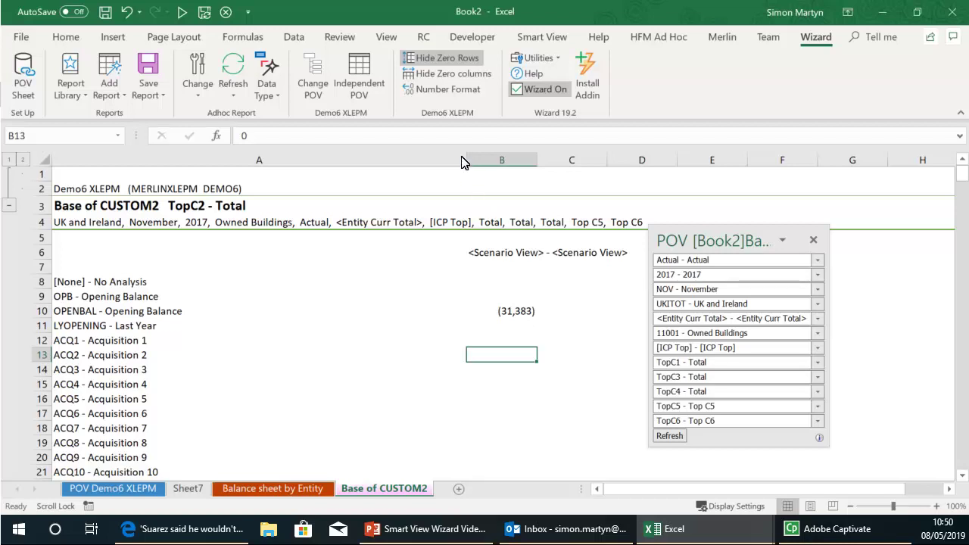
{"action": "left_click", "coordinate": [449, 61]}
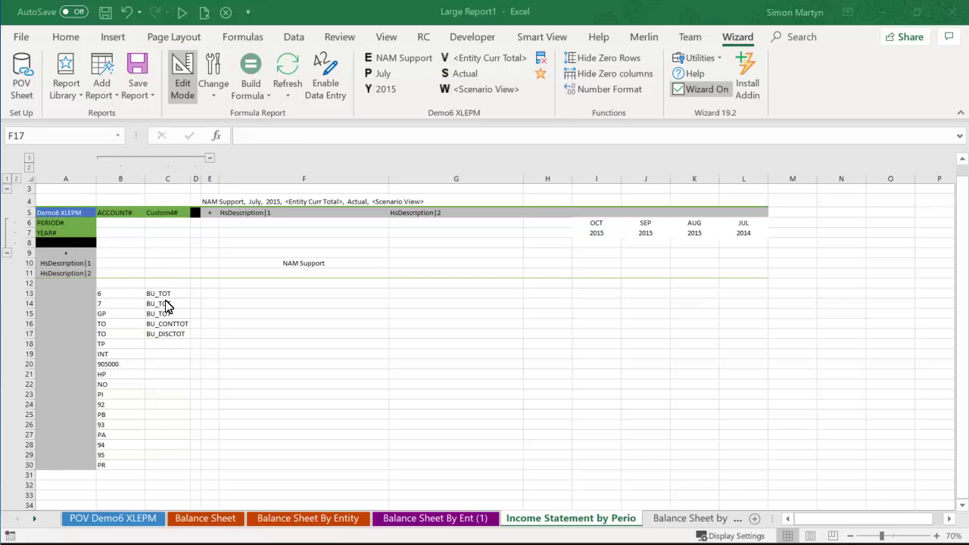
Step: Enter TopC4 as the Custom4 member of the TP row in the income statement and build formulas for empty cells only
{"action": "left_click", "coordinate": [165, 344]}
{"action": "type", "text": "TopC"}
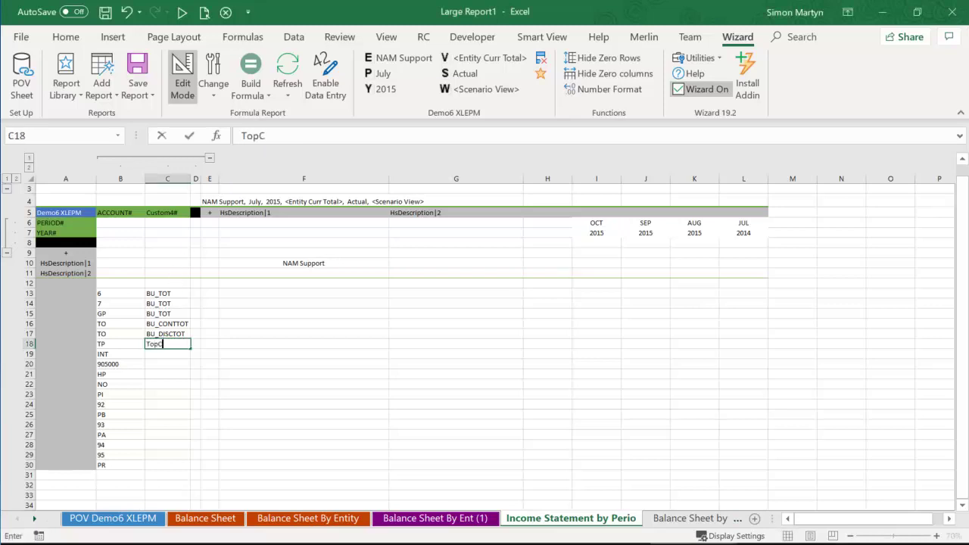
{"action": "key", "text": "Return"}
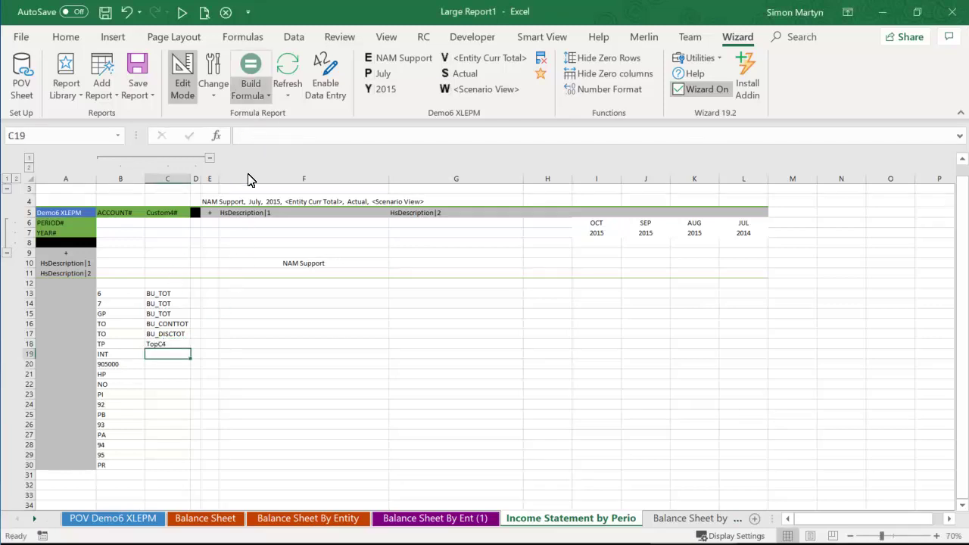
{"action": "left_click", "coordinate": [254, 96]}
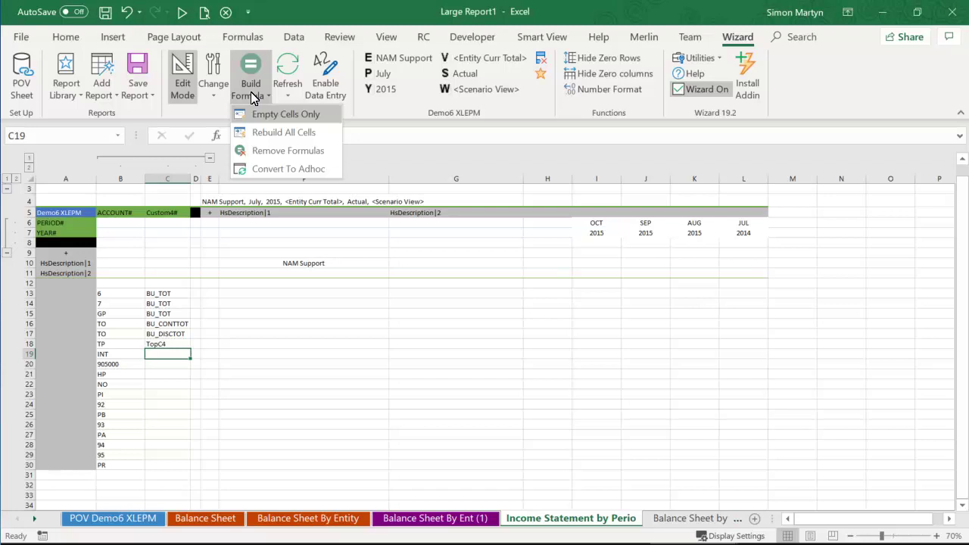
{"action": "left_click", "coordinate": [318, 114]}
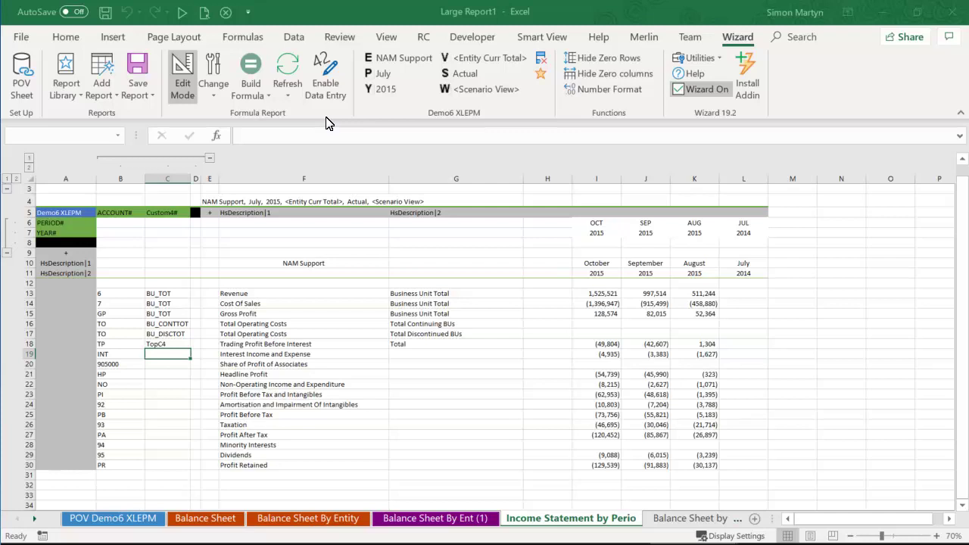
Step: Change the worksheet's point of view to entity PLC (Excel Wizards XLW Group) and year 2017
{"action": "left_click", "coordinate": [403, 64]}
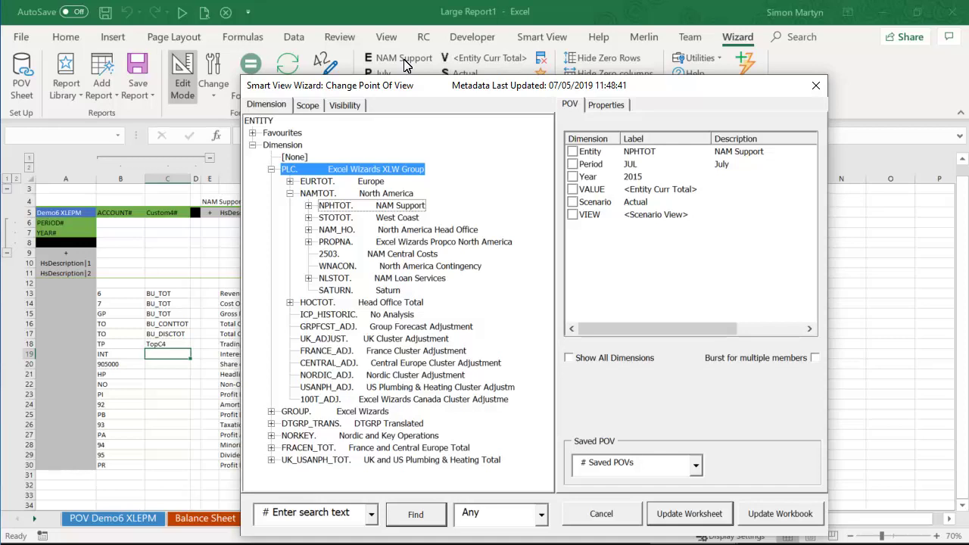
{"action": "double_click", "coordinate": [366, 169]}
{"action": "left_click", "coordinate": [588, 176]}
{"action": "left_click", "coordinate": [290, 339]}
{"action": "left_click", "coordinate": [291, 339]}
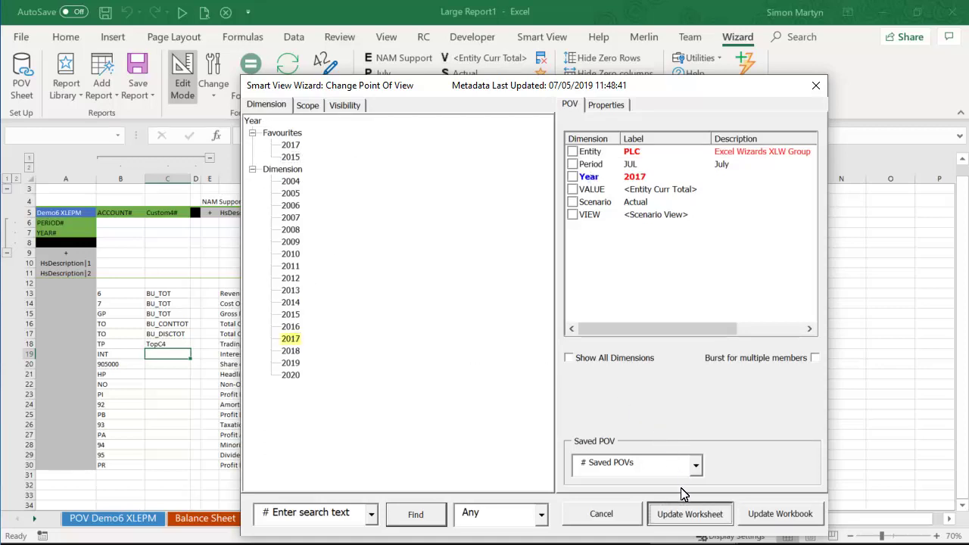
{"action": "left_click", "coordinate": [685, 512]}
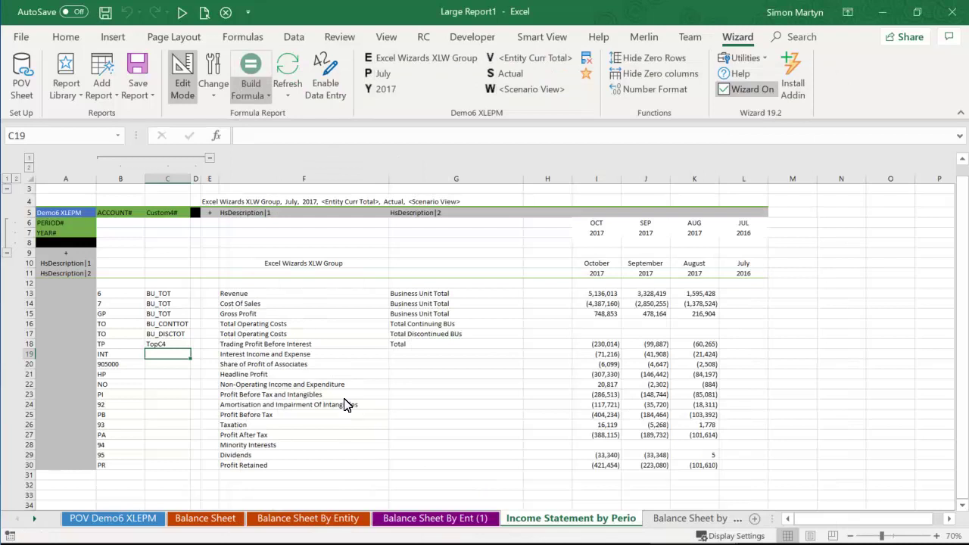
Step: Remove the formulas from the income statement and rebuild them for all cells
{"action": "left_click", "coordinate": [243, 96]}
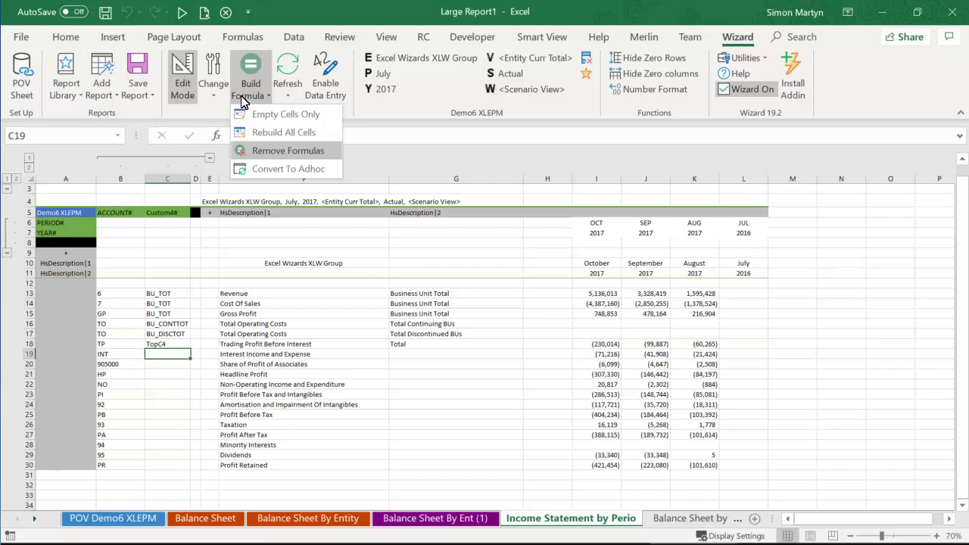
{"action": "left_click", "coordinate": [307, 150]}
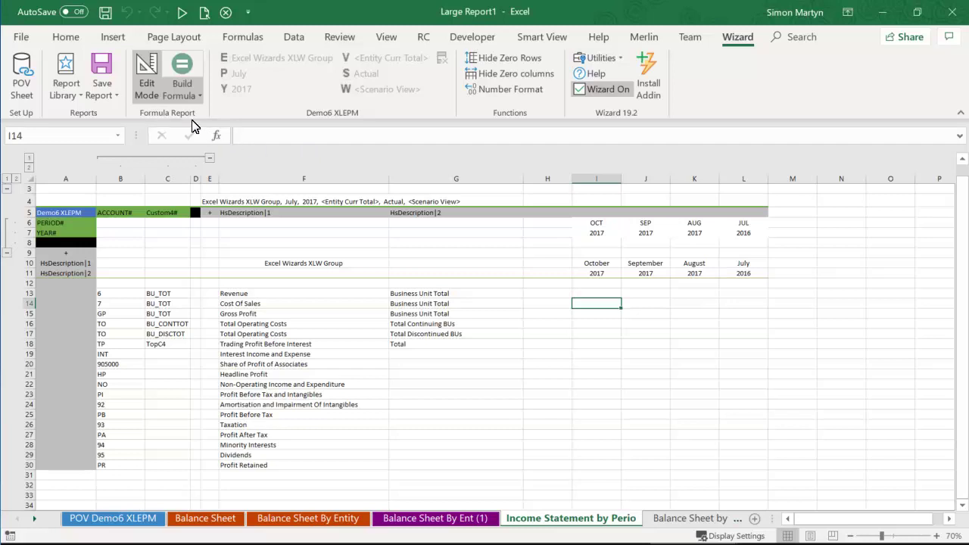
{"action": "left_click", "coordinate": [178, 89]}
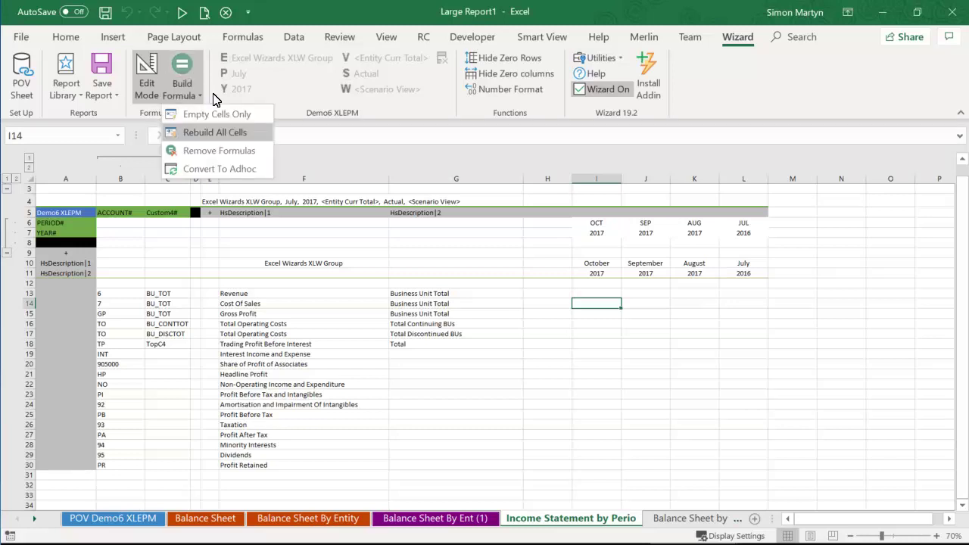
{"action": "left_click", "coordinate": [243, 134]}
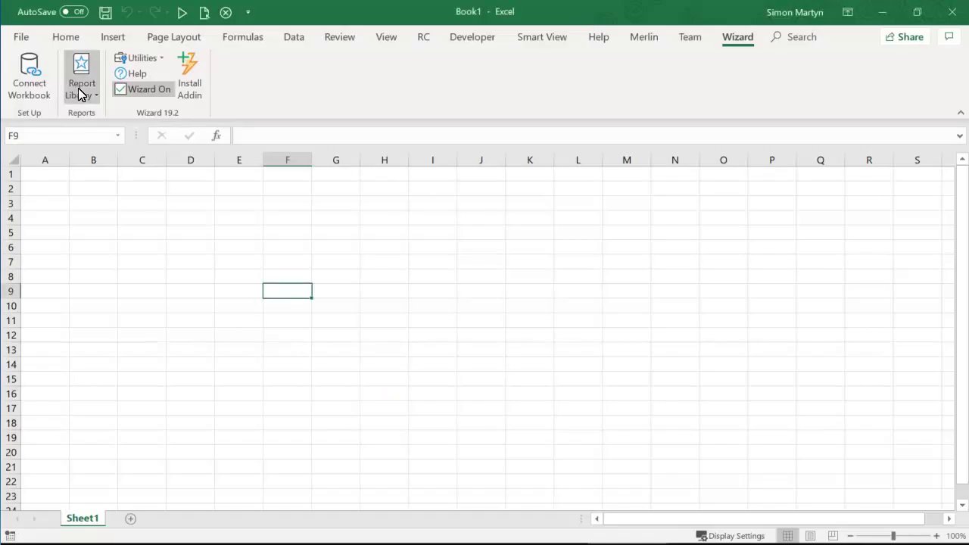
Step: Open 2 Management Reporting Pack from the shared Management Reports library with entity 500T (Excel Wizards UK) and period July
{"action": "left_click", "coordinate": [79, 94]}
{"action": "left_click", "coordinate": [139, 116]}
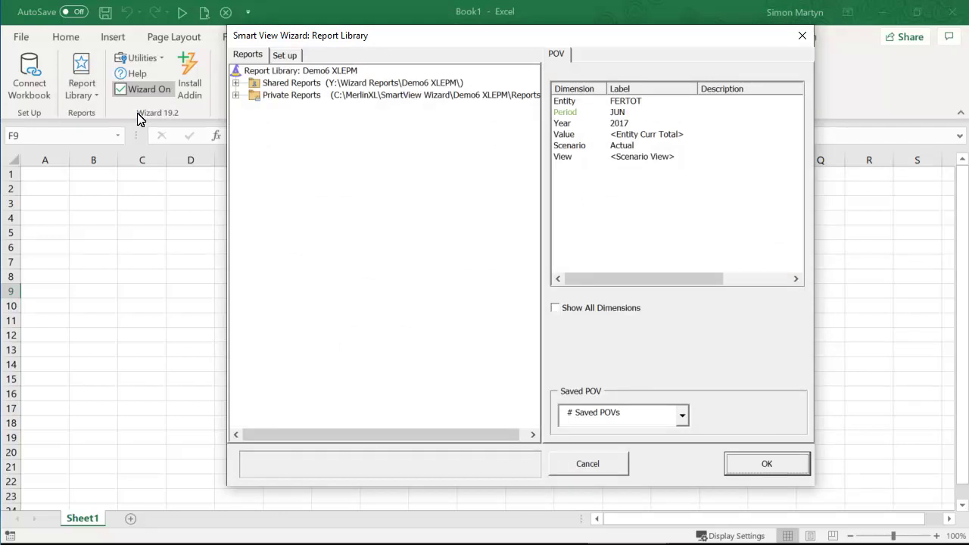
{"action": "double_click", "coordinate": [401, 85]}
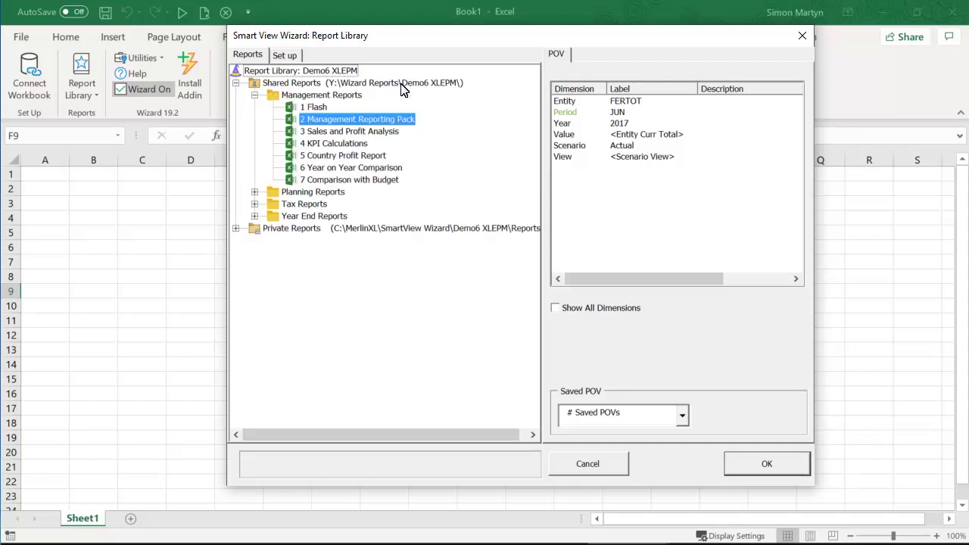
{"action": "left_click", "coordinate": [564, 104]}
{"action": "left_click", "coordinate": [349, 156]}
{"action": "left_click", "coordinate": [318, 253]}
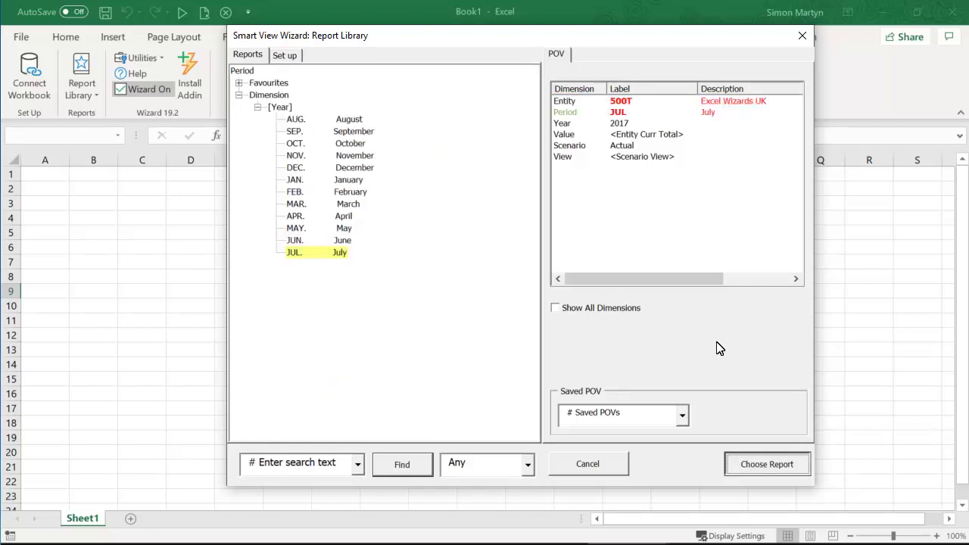
{"action": "left_click", "coordinate": [767, 463]}
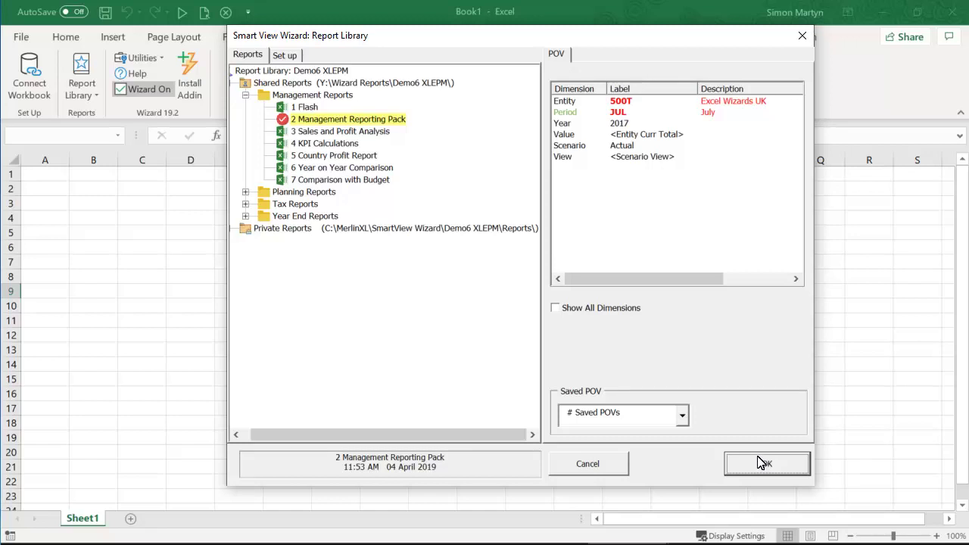
{"action": "left_click", "coordinate": [761, 463]}
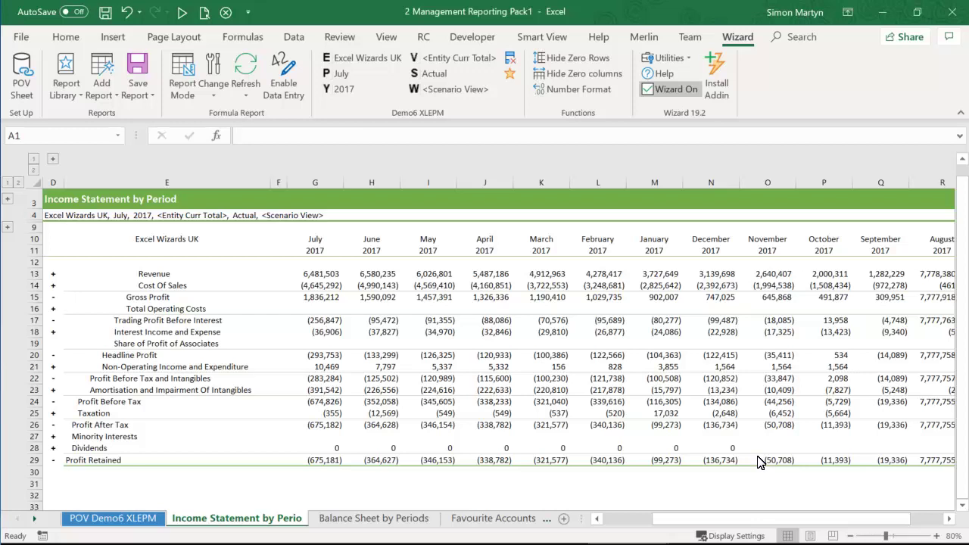
Step: Expand the July Revenue value of the income statement into External Revenue and Intercompany Revenue
{"action": "left_click", "coordinate": [325, 285]}
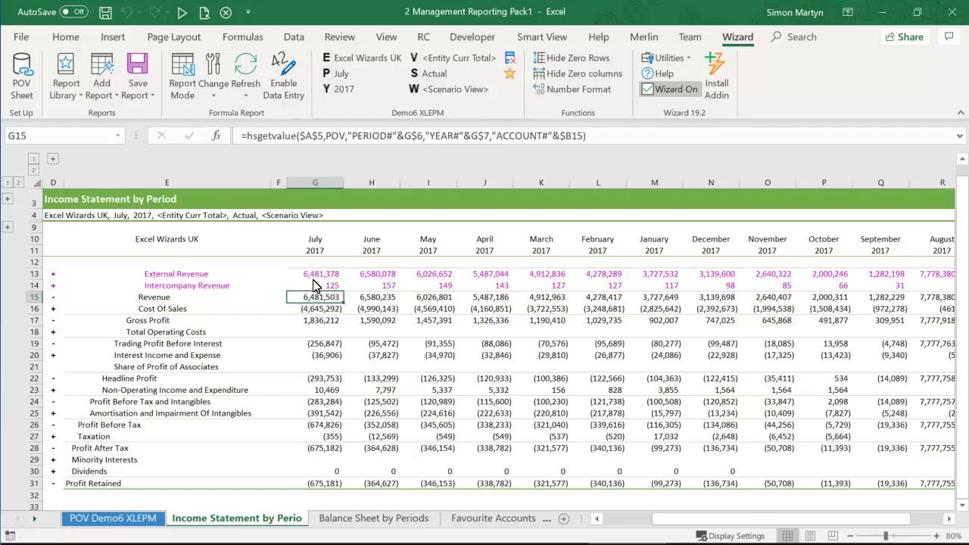
{"action": "left_click", "coordinate": [883, 13]}
Step: Import the Sales Input worksheet from the saved planning report 2 Sales Analysis Input Pack into the workbook
{"action": "left_click", "coordinate": [101, 90]}
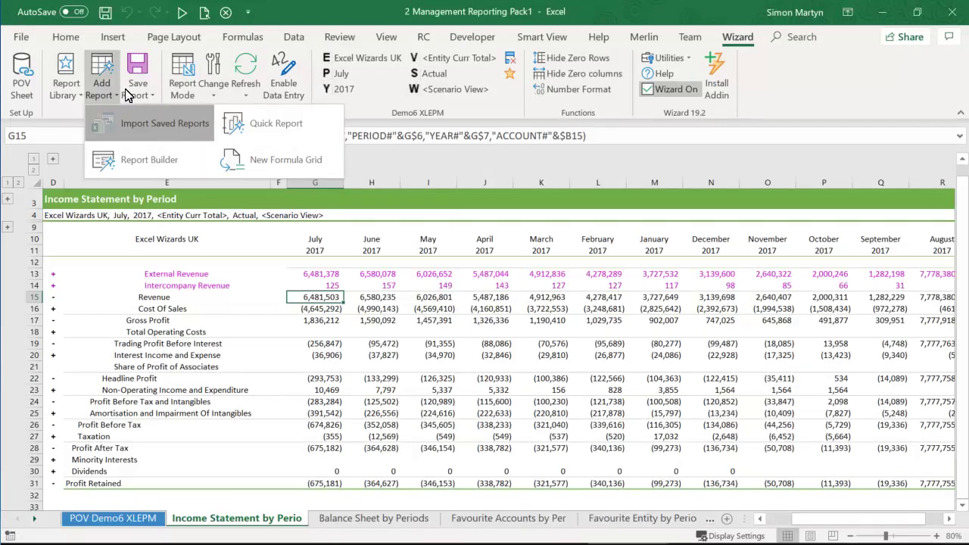
{"action": "left_click", "coordinate": [174, 123]}
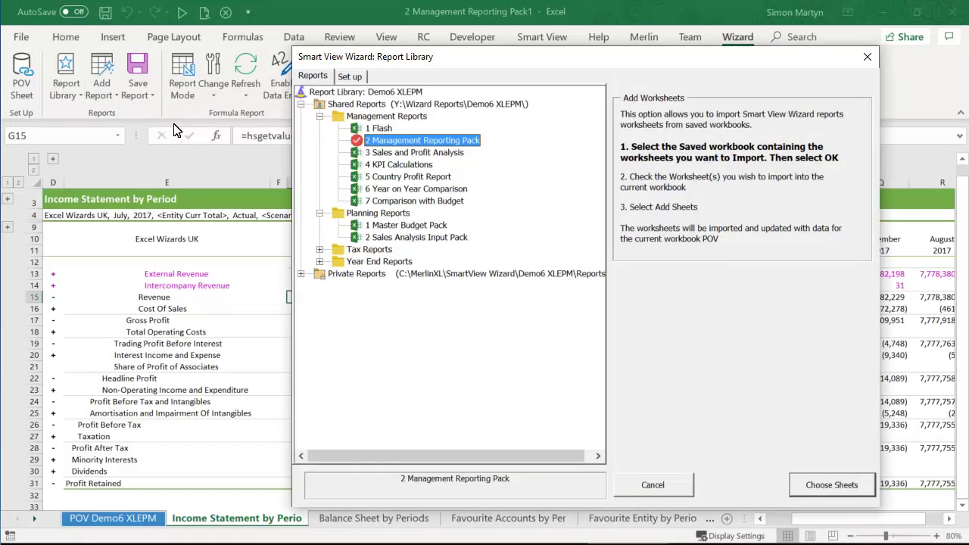
{"action": "left_click", "coordinate": [420, 237]}
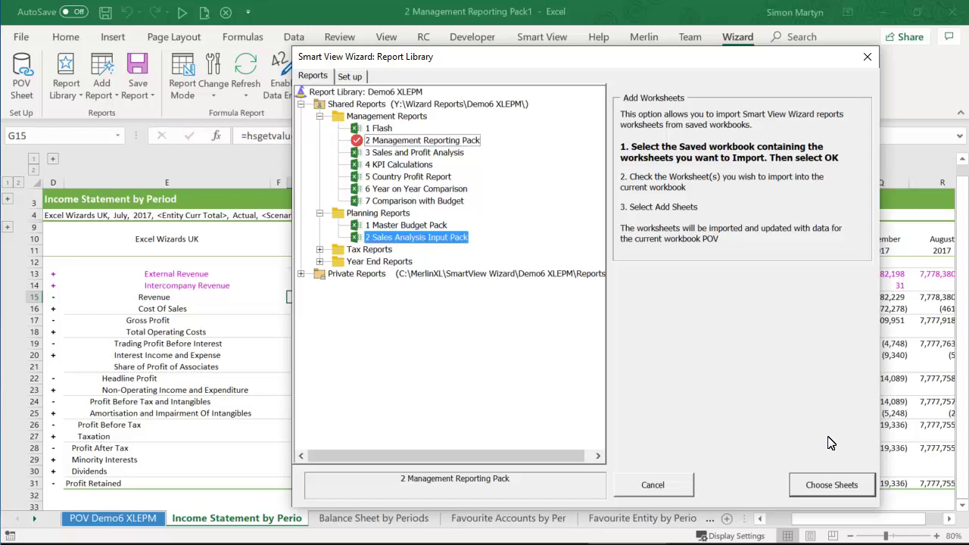
{"action": "left_click", "coordinate": [833, 485]}
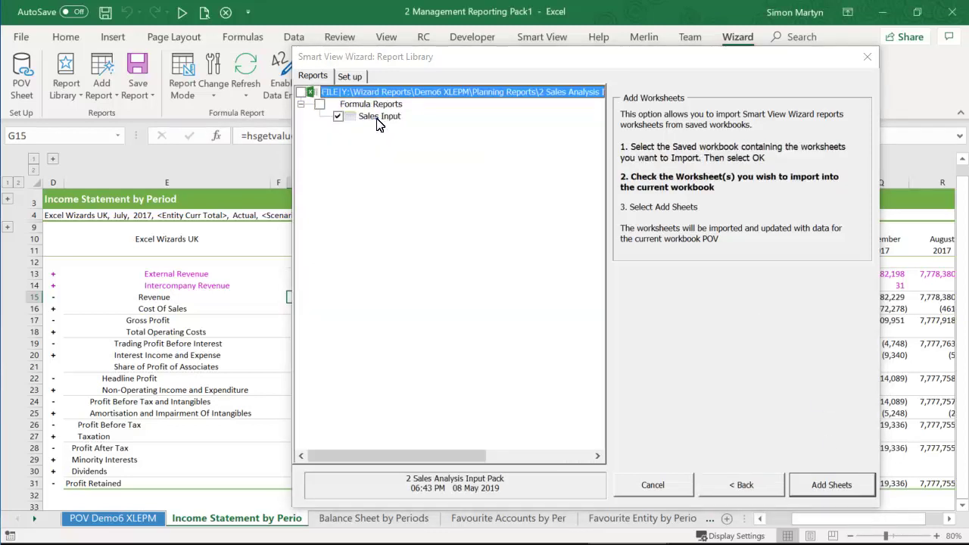
{"action": "left_click", "coordinate": [825, 483]}
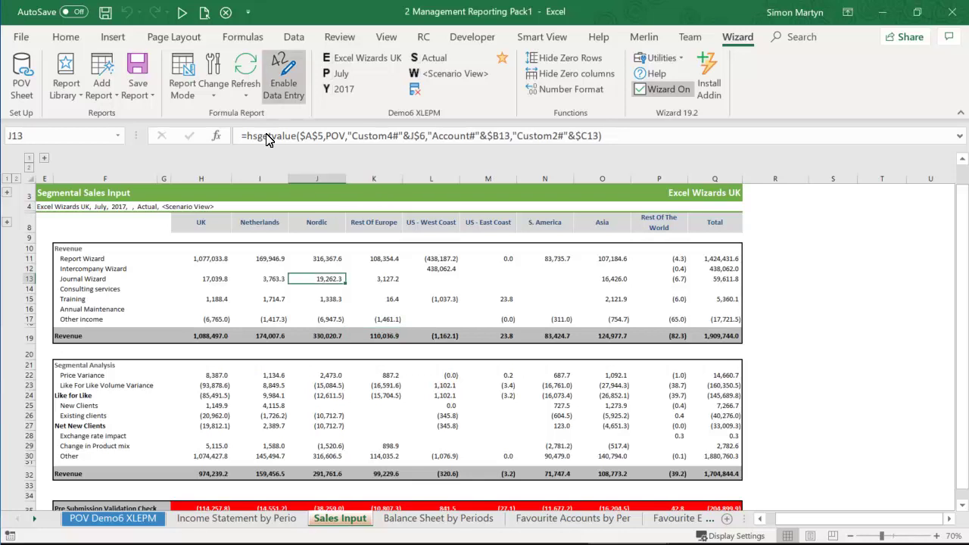
Step: Enable data entry and submit 1000 as Journal Wizard revenue for US - East Coast, ending data entry mode when done
{"action": "left_click", "coordinate": [284, 80]}
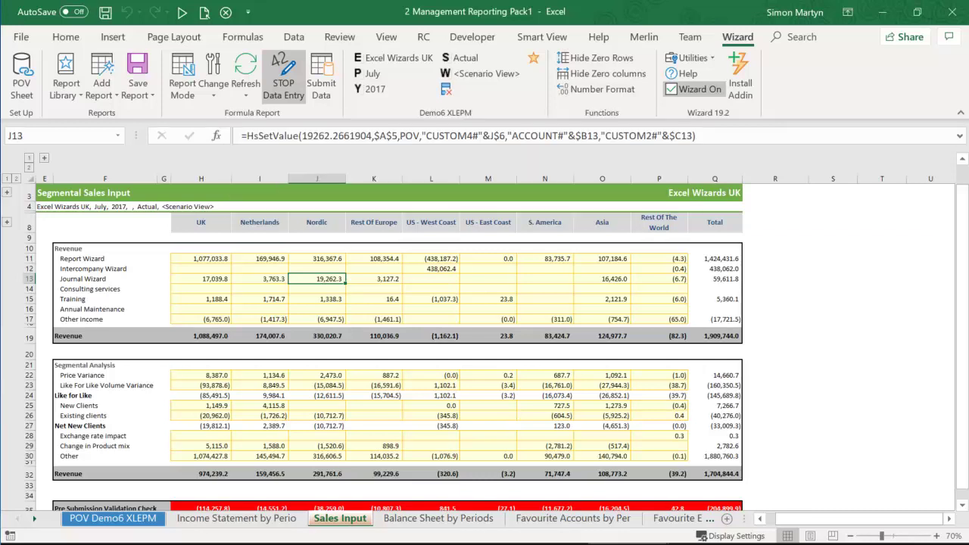
{"action": "left_click", "coordinate": [501, 280]}
{"action": "type", "text": "1000"}
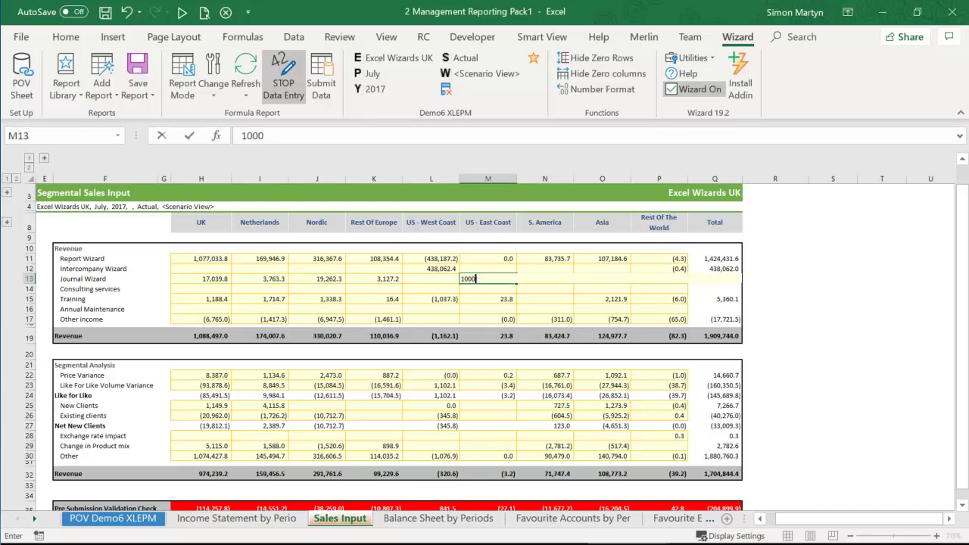
{"action": "key", "text": "Return"}
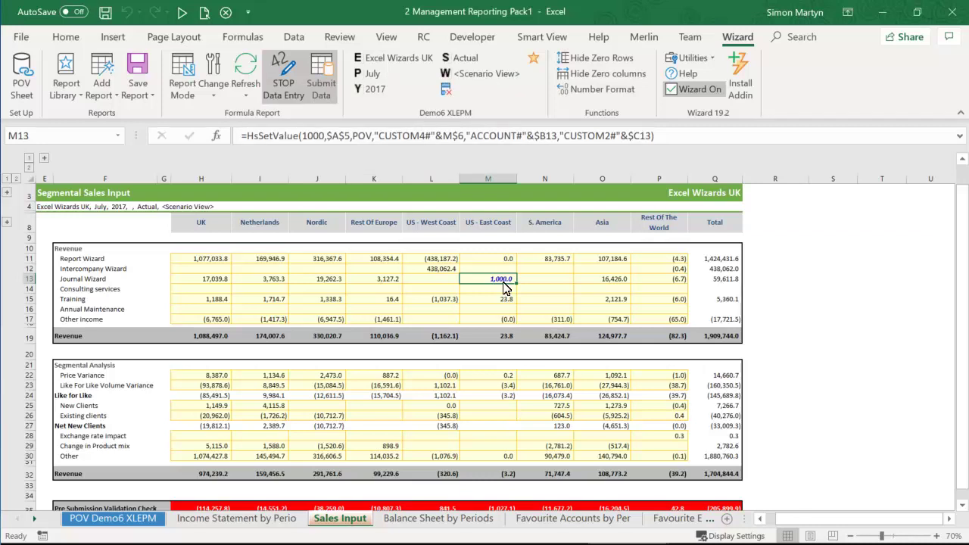
{"action": "left_click", "coordinate": [321, 83]}
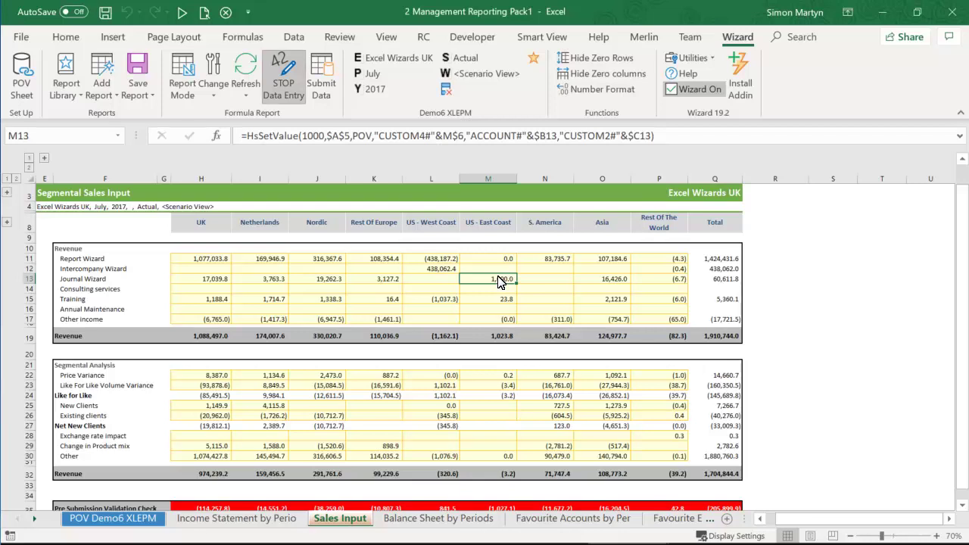
{"action": "left_click", "coordinate": [285, 79]}
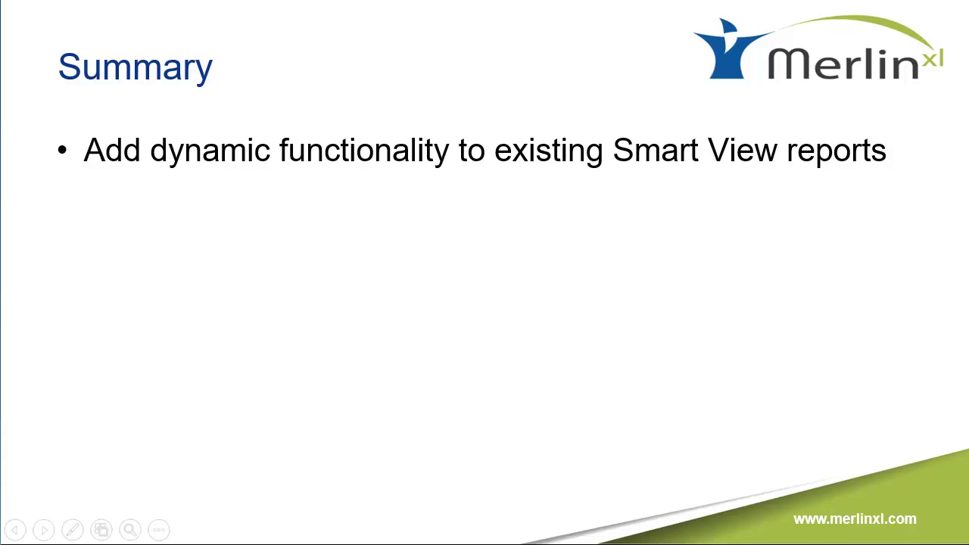
{"action": "key", "text": "Right"}
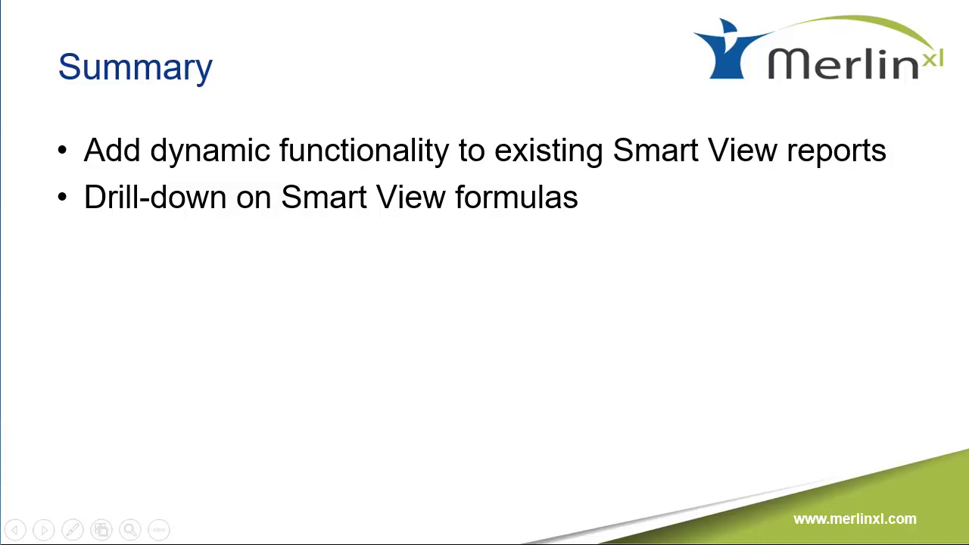